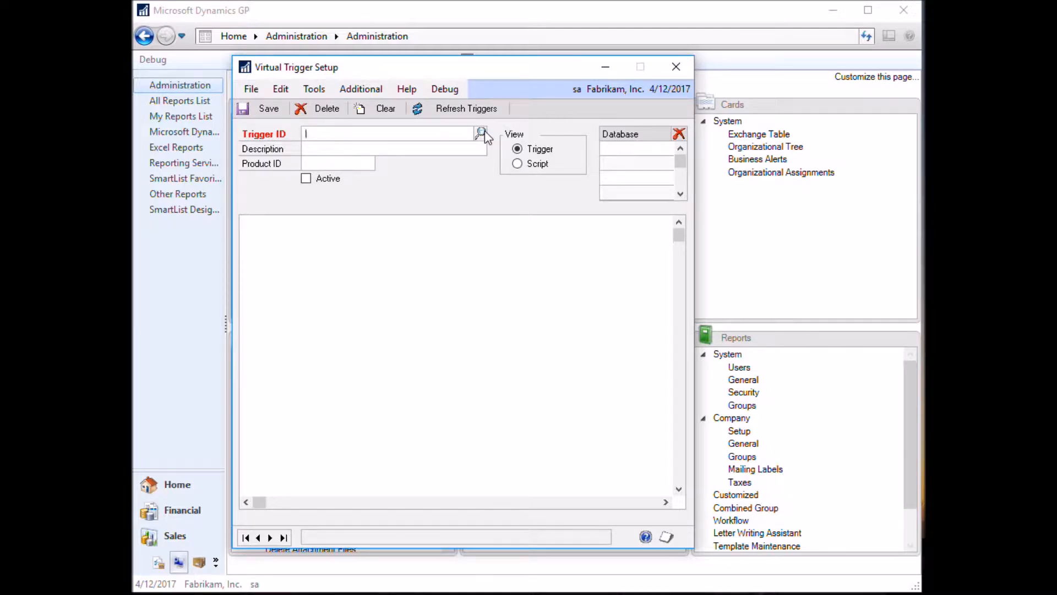
Load the virtual trigger PM_AUTOGEN_BATCHID and examine the field, window and form targeted by its registration call.
click(482, 132)
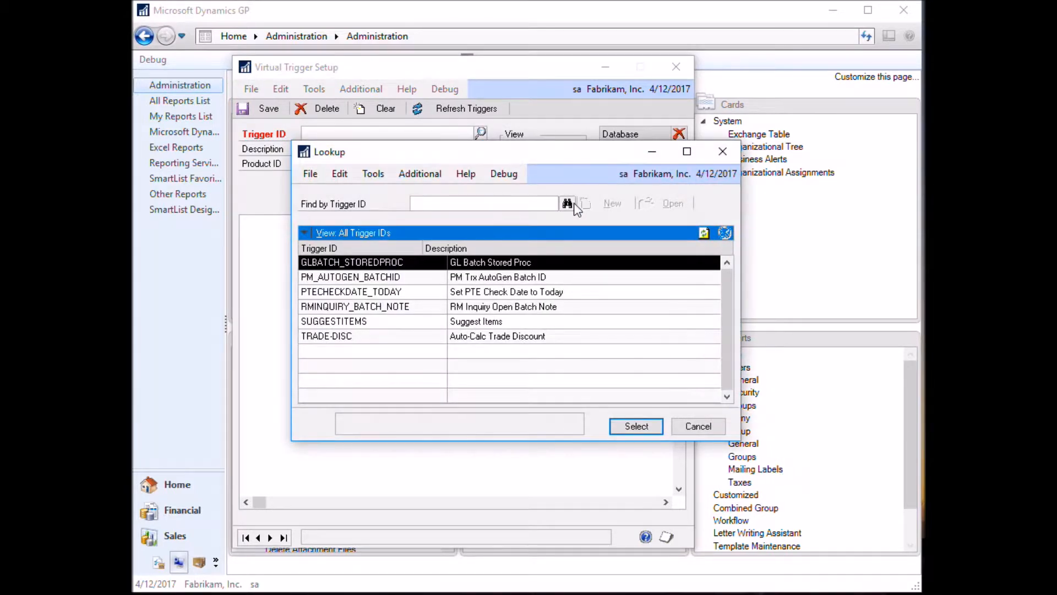
double_click(483, 278)
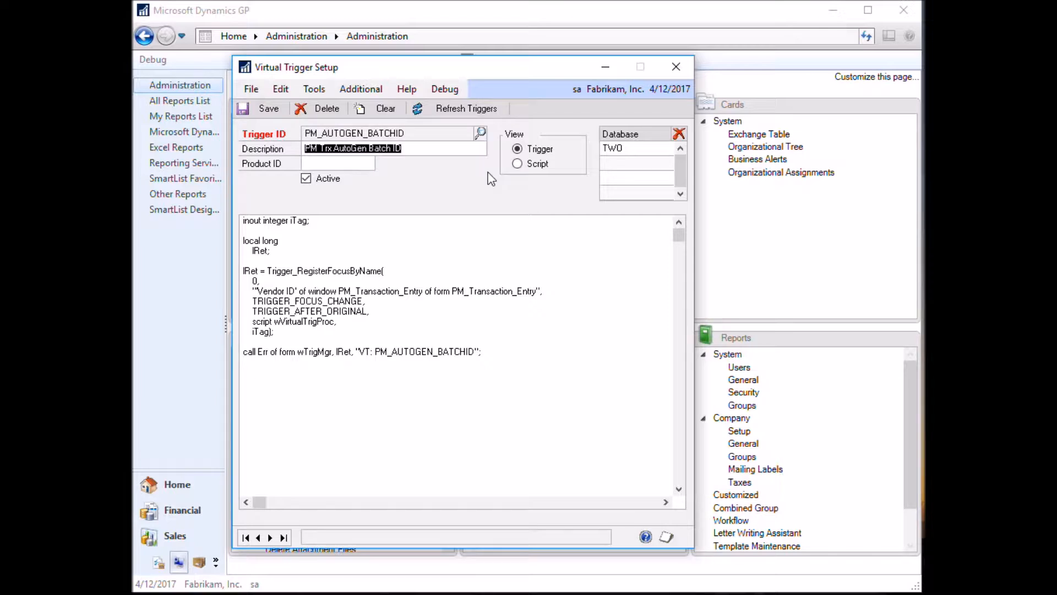
click(537, 301)
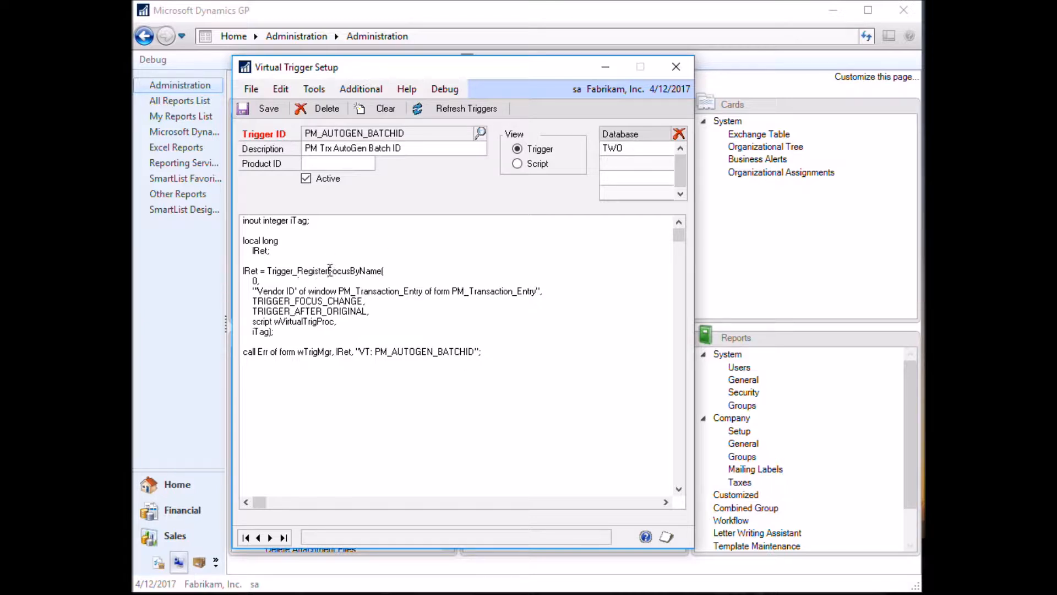
drag(329, 270, 267, 270)
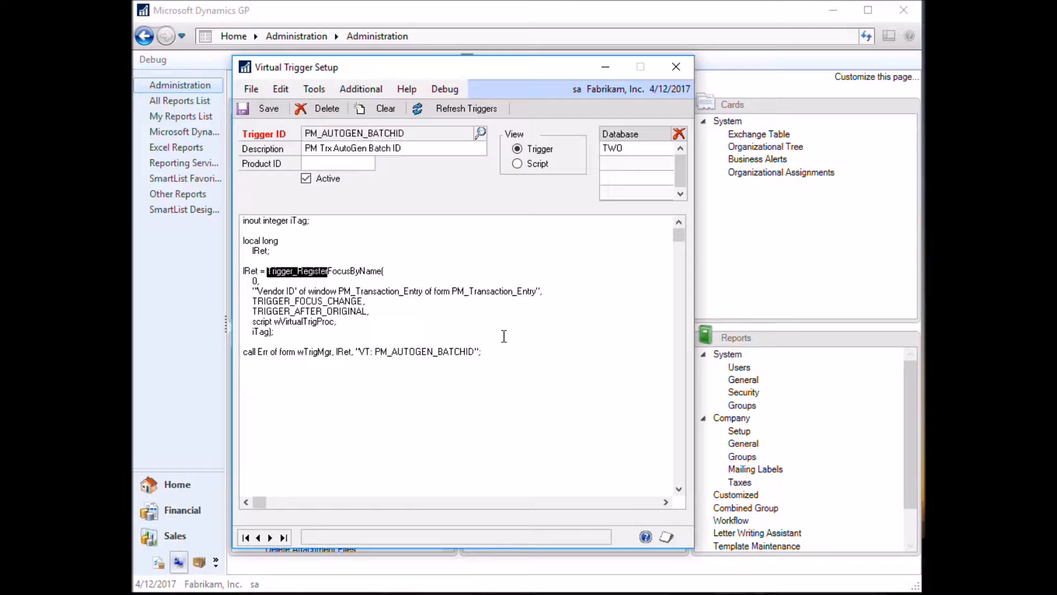
click(371, 292)
drag(537, 292, 255, 293)
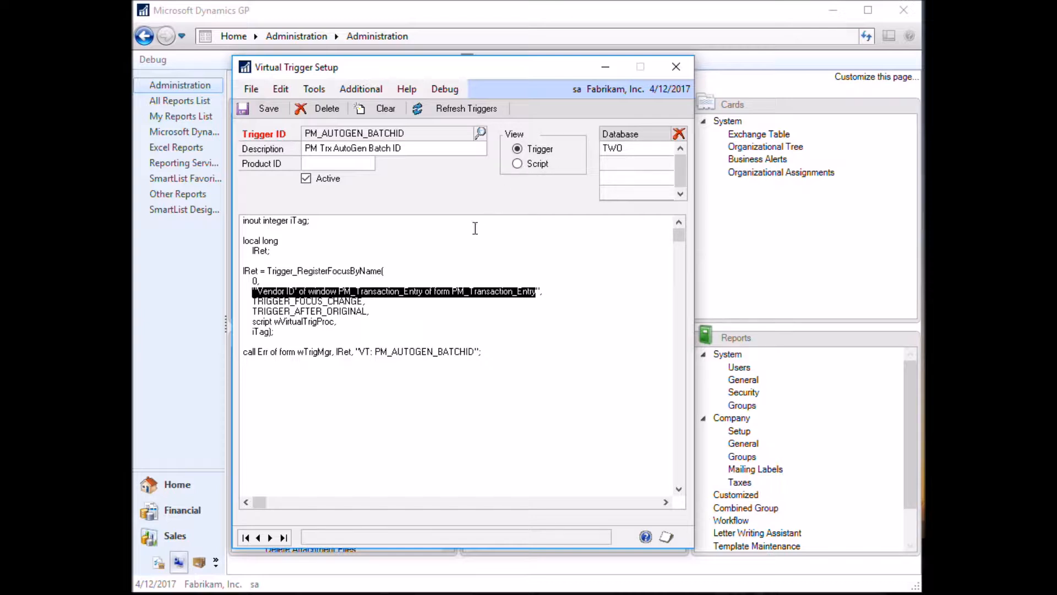
click(443, 251)
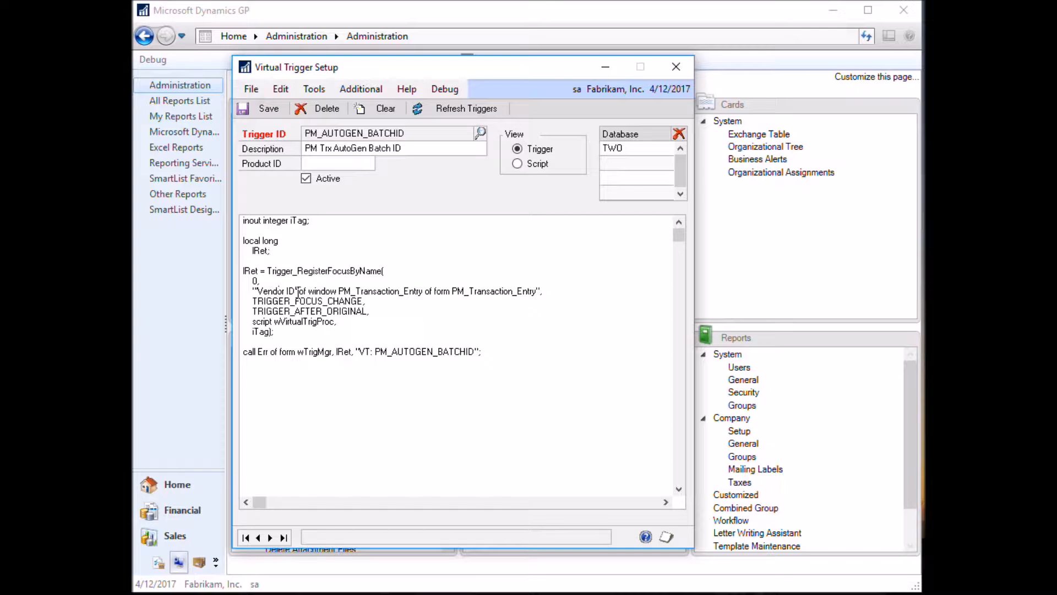
Examine the Vendor ID reference and the TRIGGER_FOCUS_CHANGE and TRIGGER_AFTER_ORIGINAL parameters in the registration code.
drag(257, 291, 297, 291)
double_click(351, 301)
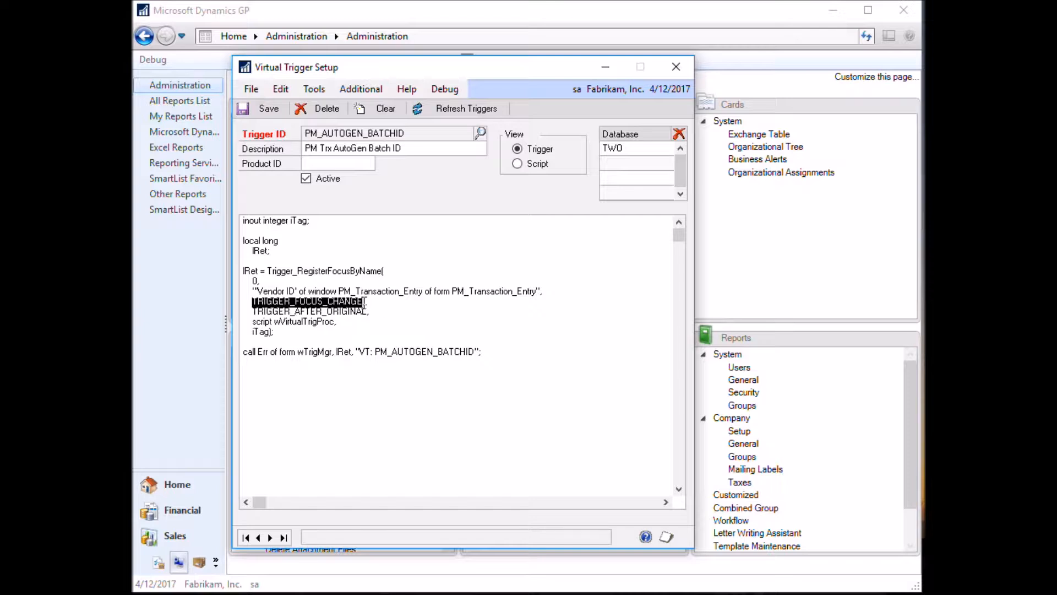
double_click(355, 312)
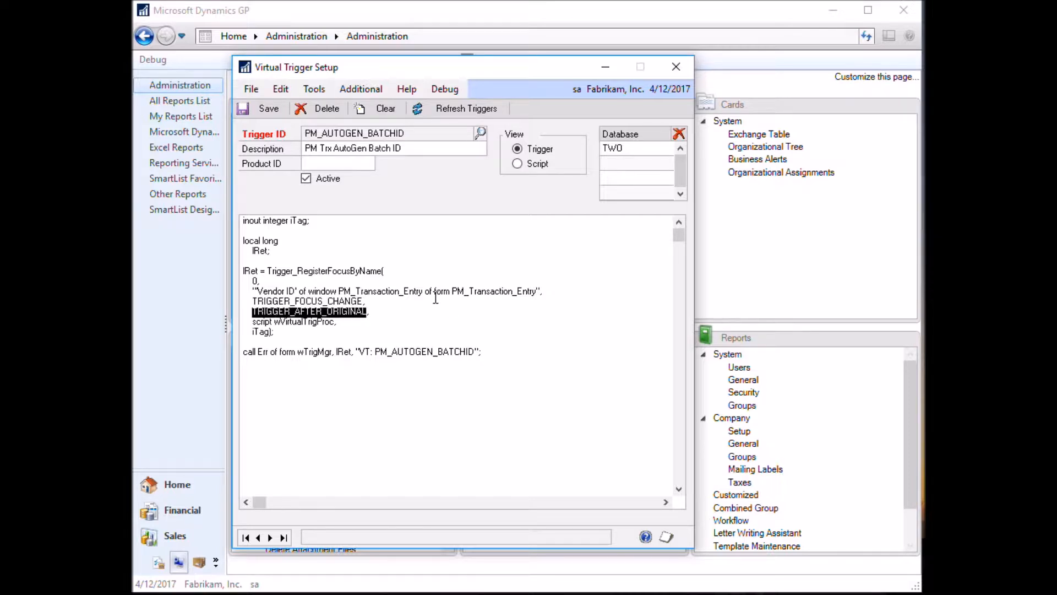
click(378, 310)
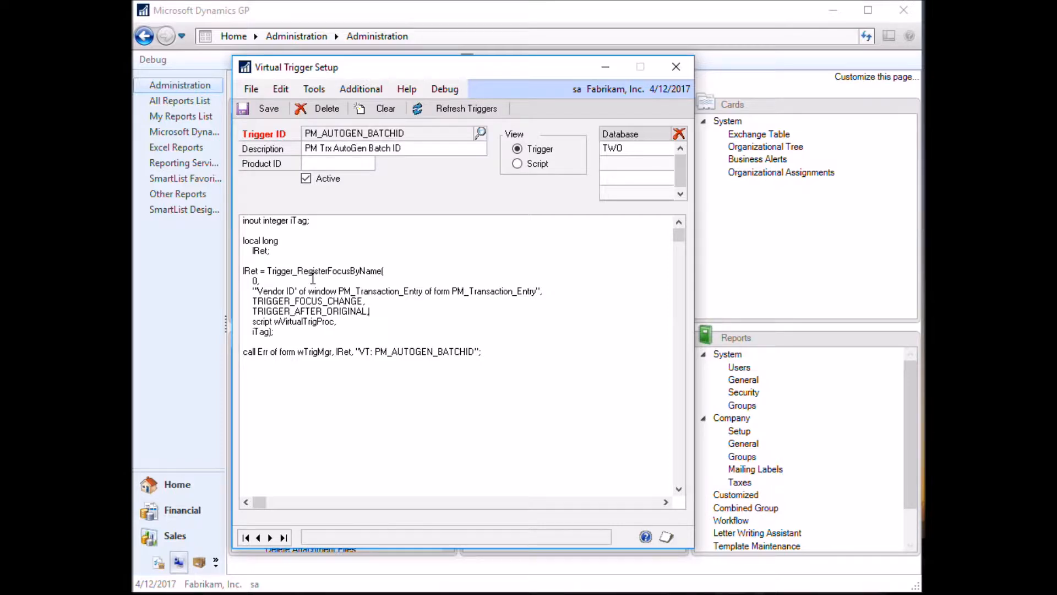
Review the script code of the PM_AUTOGEN_BATCHID trigger and save the trigger record.
click(532, 167)
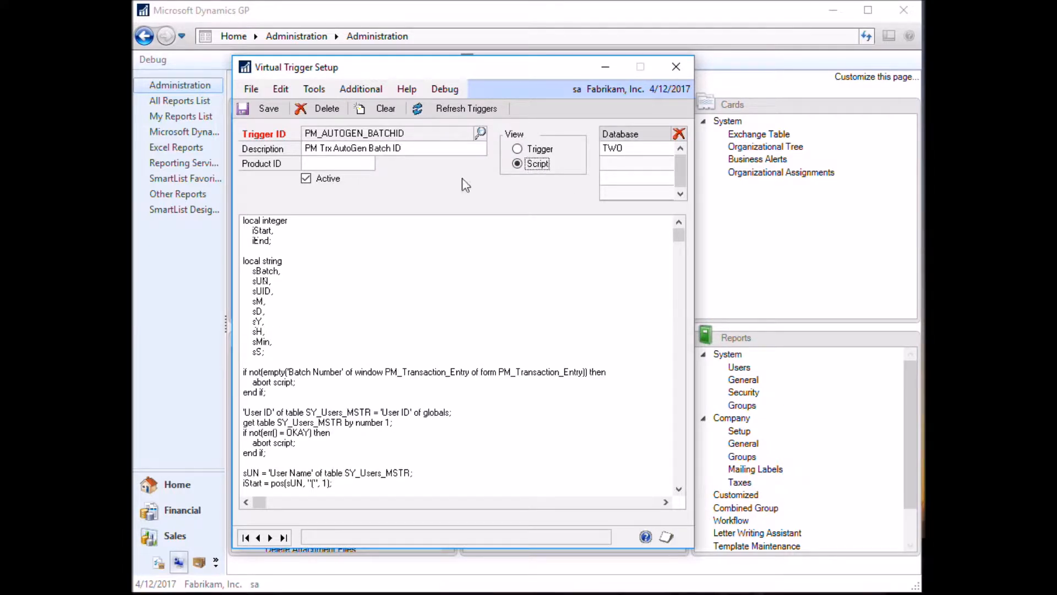
mouse_move(681, 236)
mouse_down()
mouse_move(682, 366)
mouse_move(698, 481)
mouse_move(686, 463)
mouse_move(677, 236)
mouse_up()
click(252, 108)
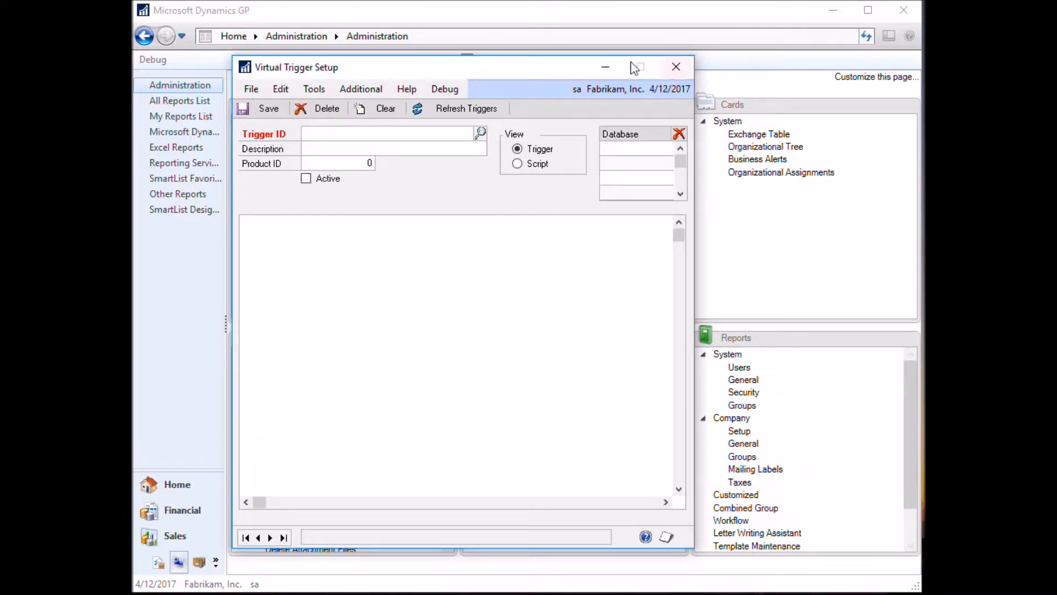
Move the Virtual Trigger Setup window aside and open the purchasing Transaction Entry window.
drag(538, 68, 691, 99)
click(524, 8)
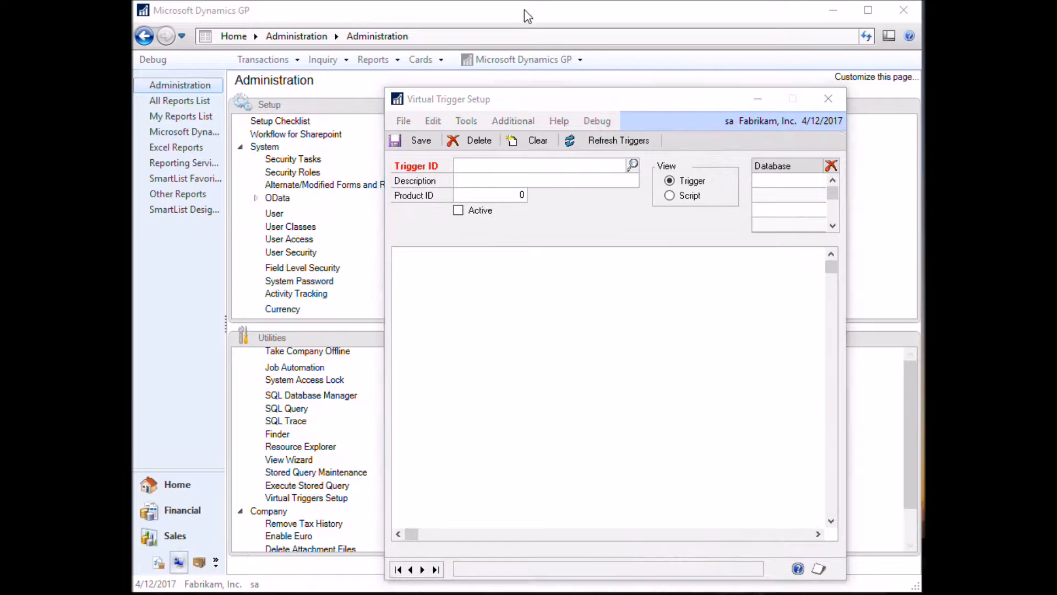
click(263, 59)
mouse_move(297, 111)
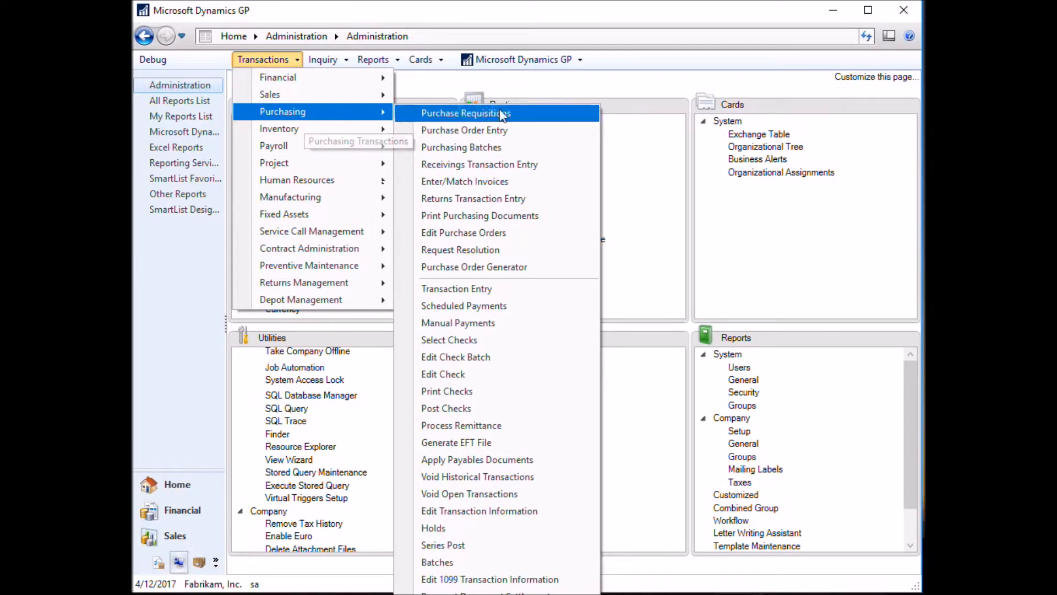
click(472, 290)
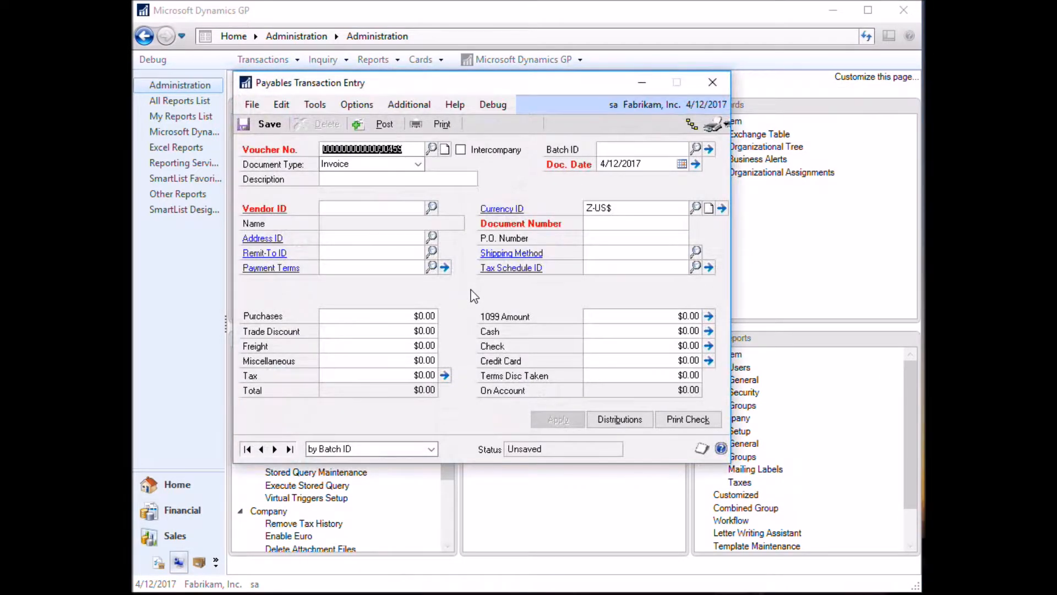
Choose vendor ACETRAVE0001 for the new invoice voucher, and add and save the payables batch it proposes.
key(Tab)
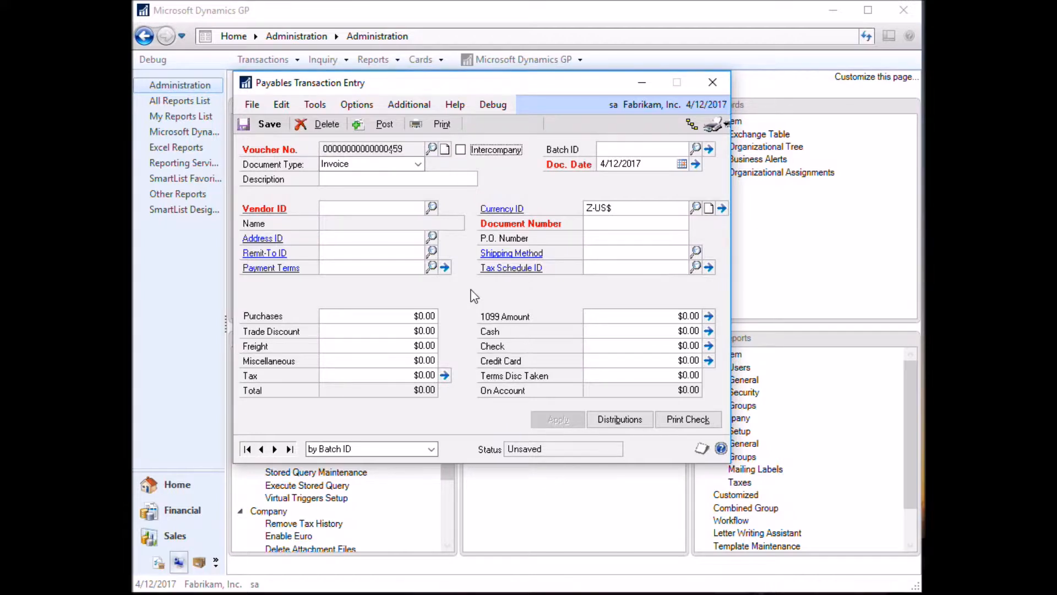
key(Tab)
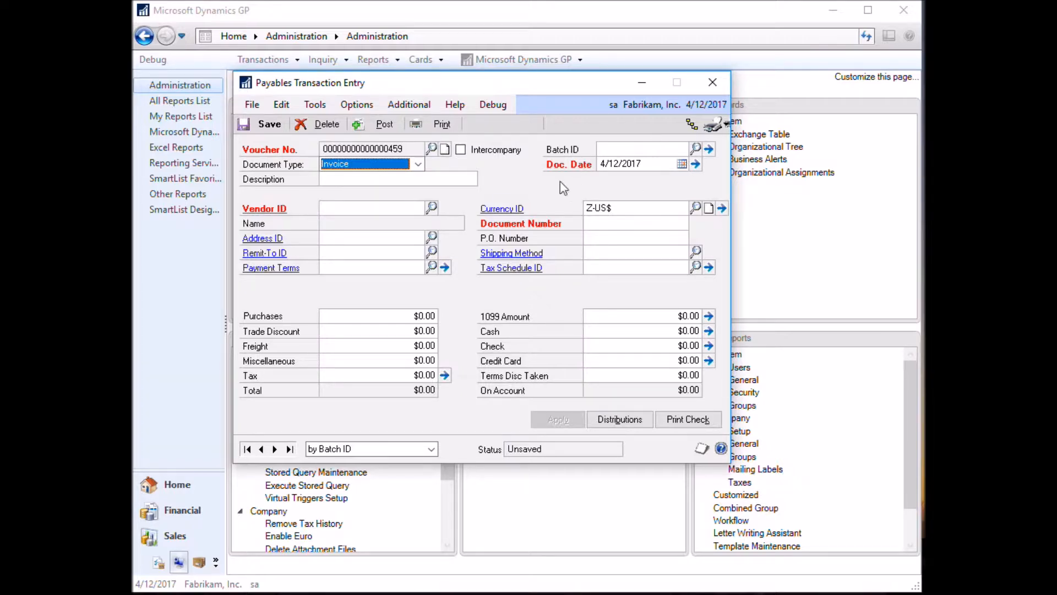
click(431, 207)
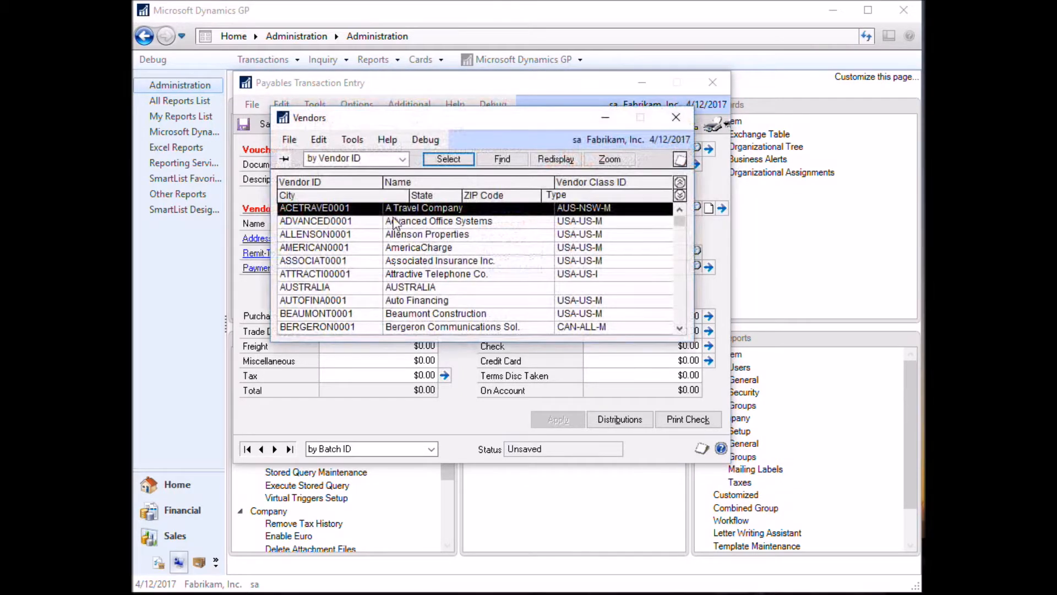
drag(428, 118, 431, 245)
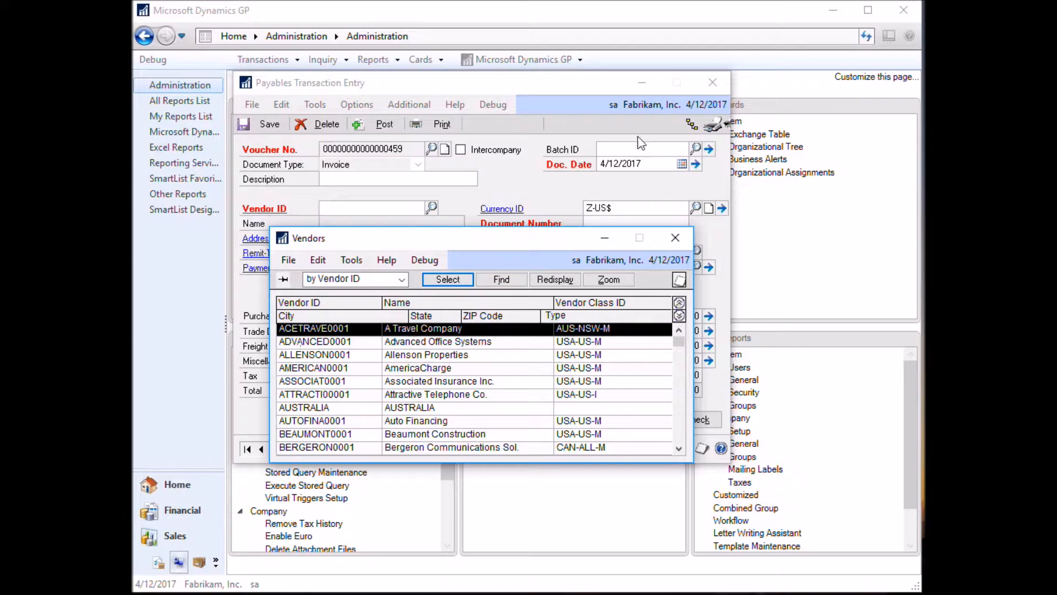
double_click(444, 329)
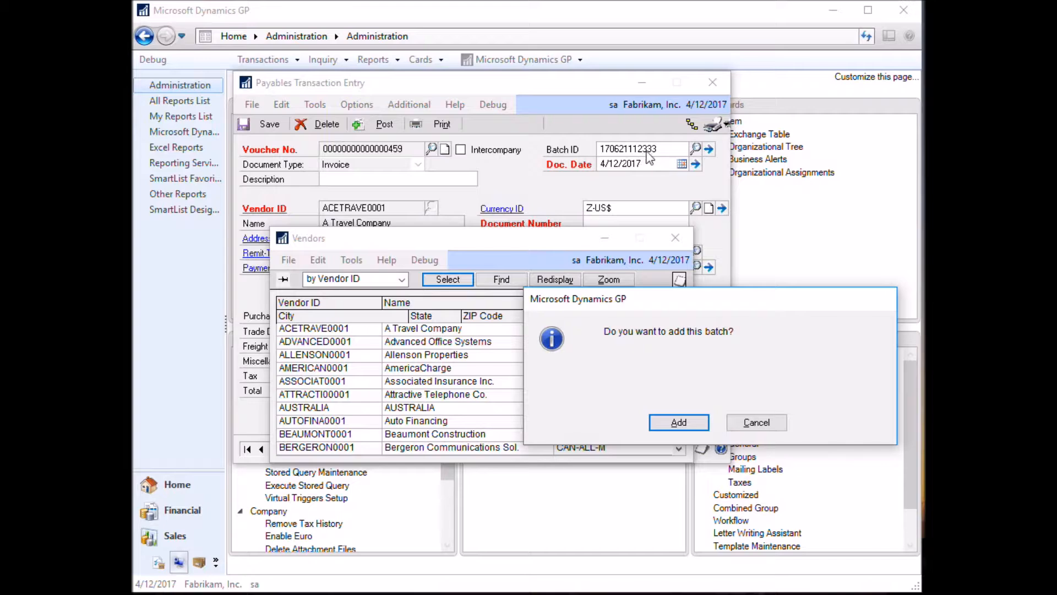
click(681, 422)
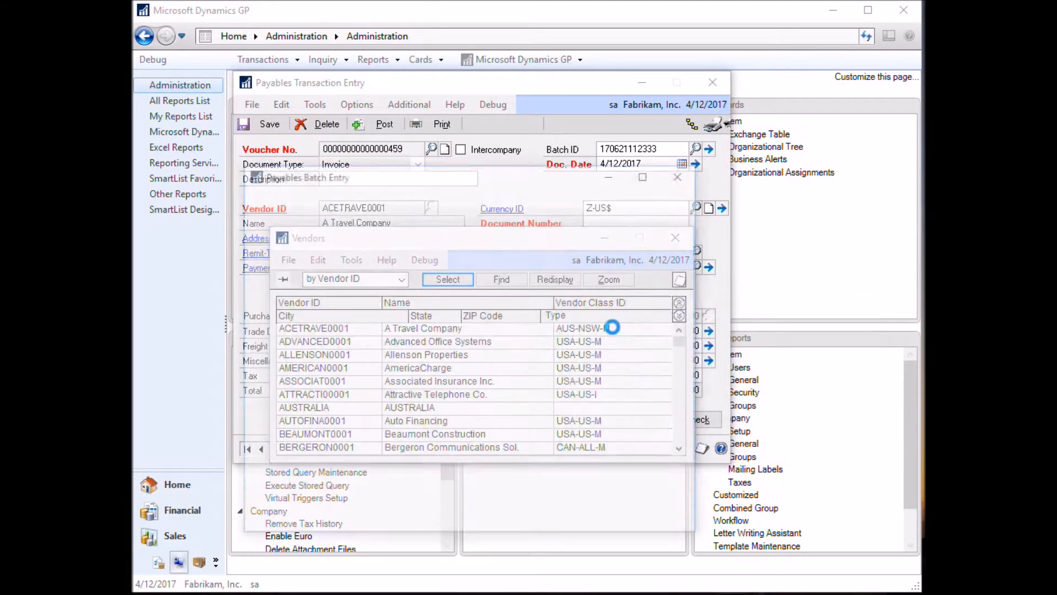
click(269, 215)
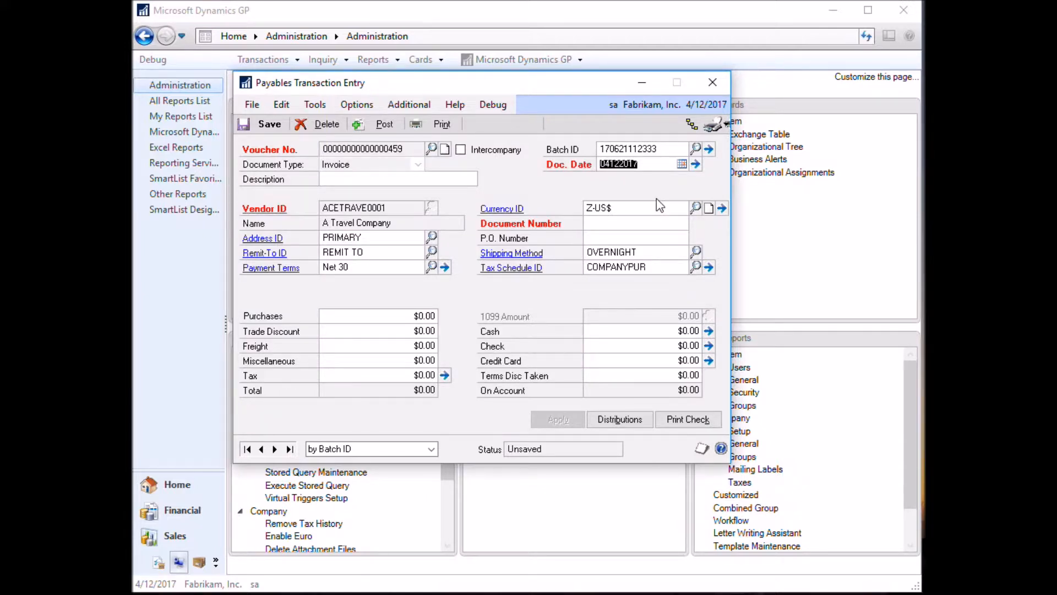
Delete the test payables transaction and close the Payables Transaction Entry window.
click(327, 124)
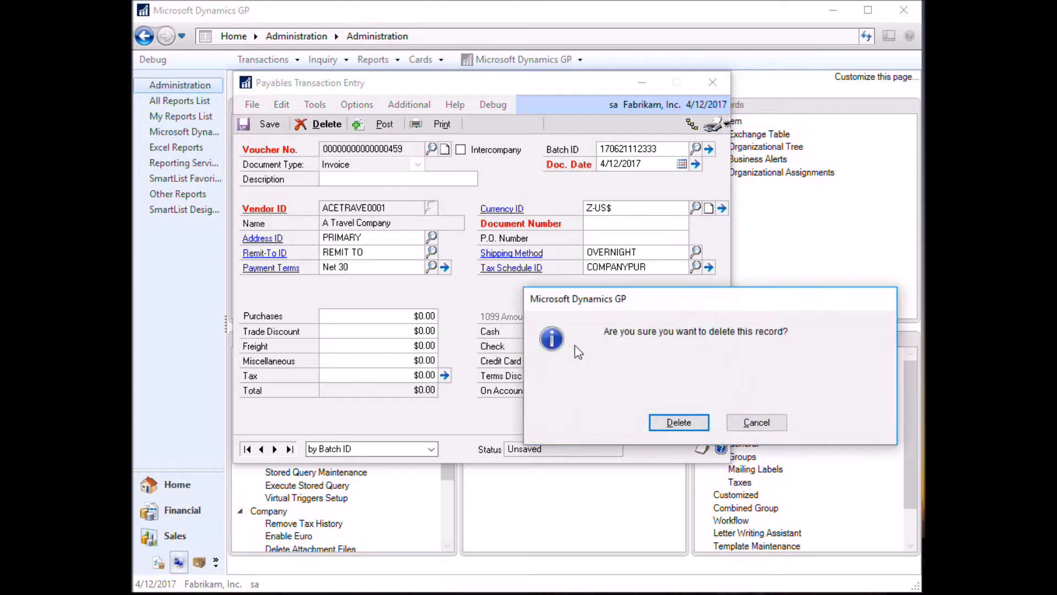
click(679, 422)
click(712, 83)
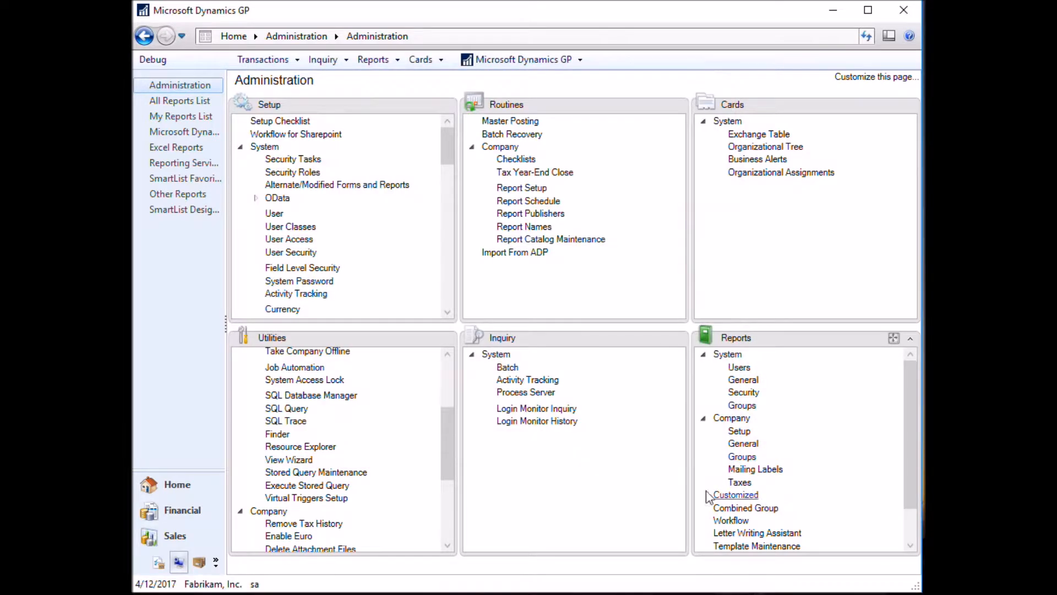
Return to Virtual Trigger Setup and load the trigger PTECHECKDATE_TODAY.
key(alt+Tab)
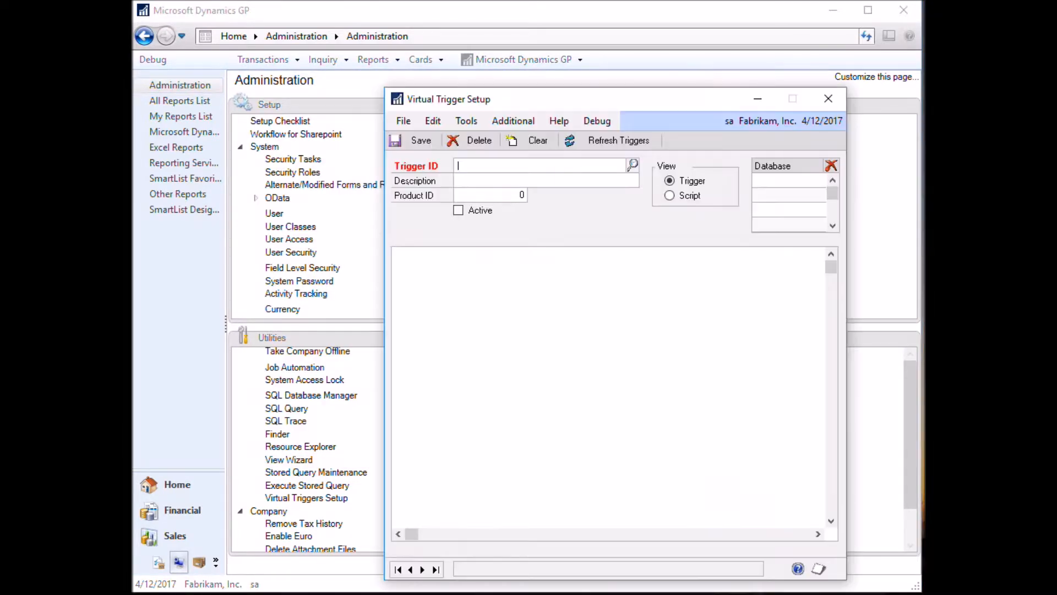
click(634, 165)
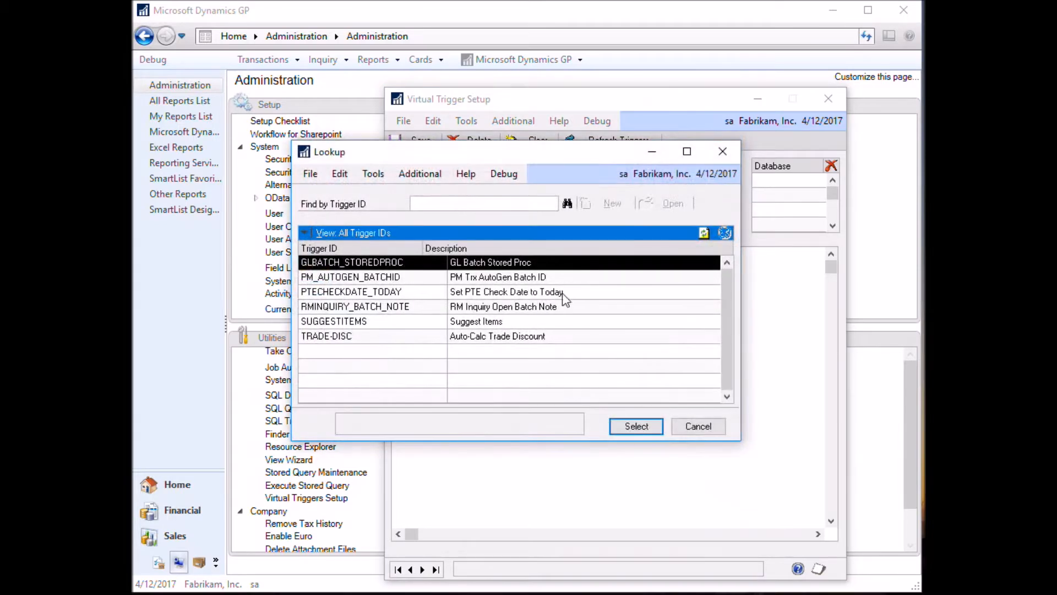
click(428, 293)
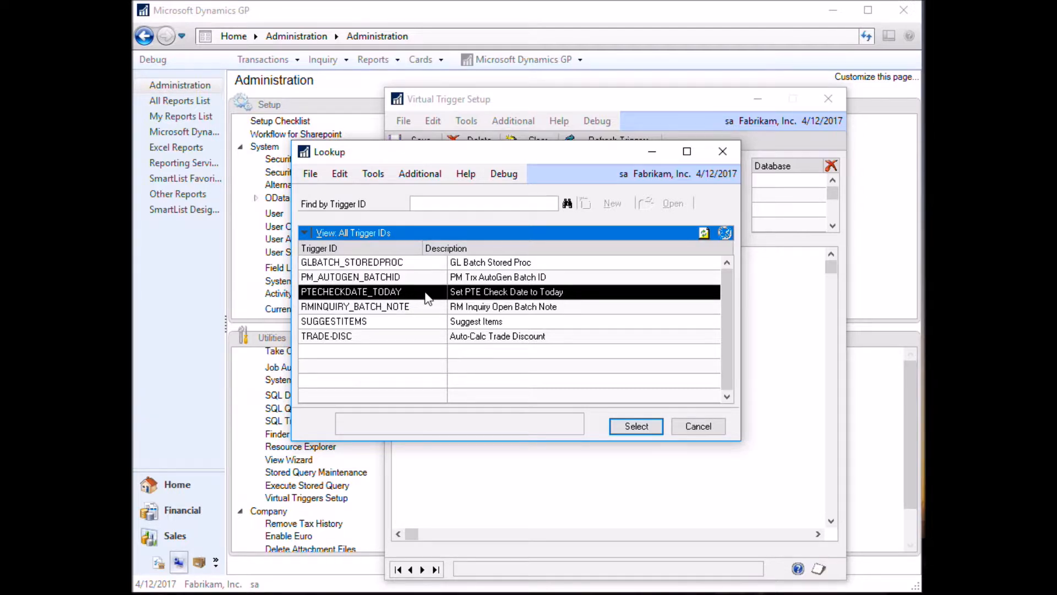
double_click(427, 293)
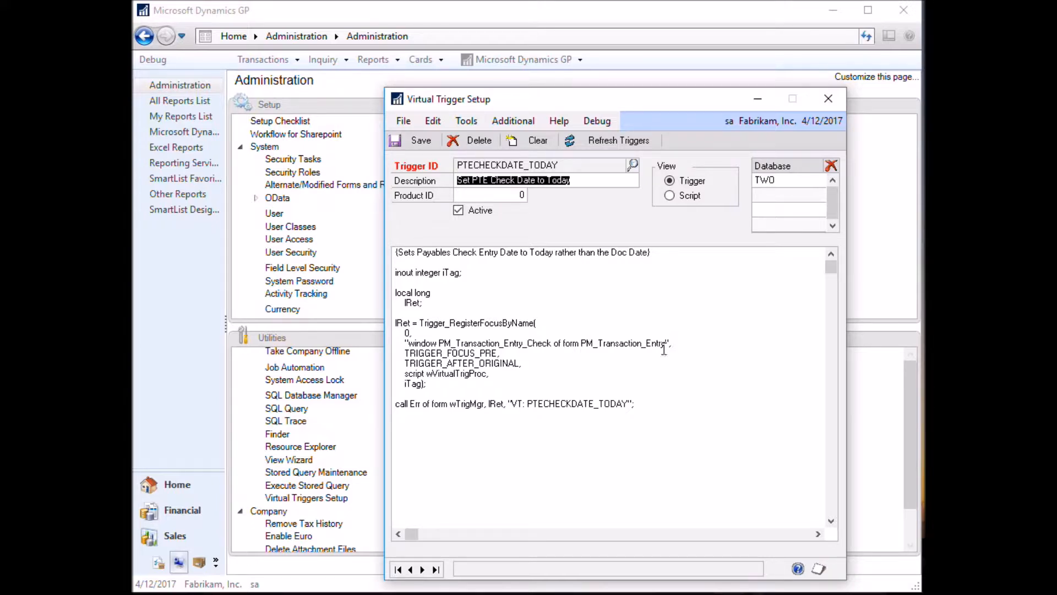
Examine the window that PTECHECKDATE_TODAY registers on and the Check Date and sysdate parts of its script.
click(643, 366)
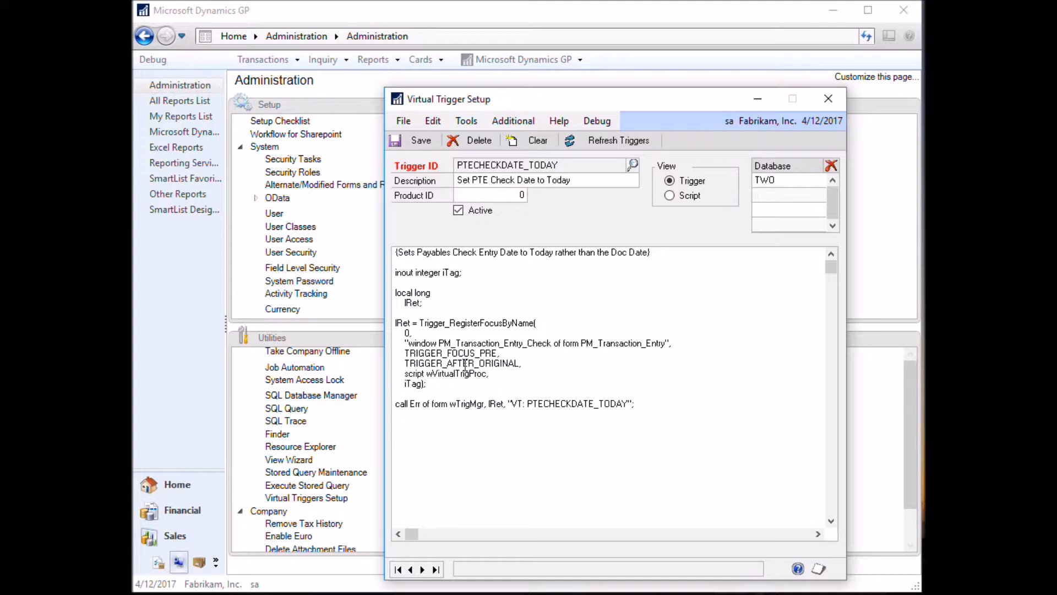
drag(409, 344, 672, 343)
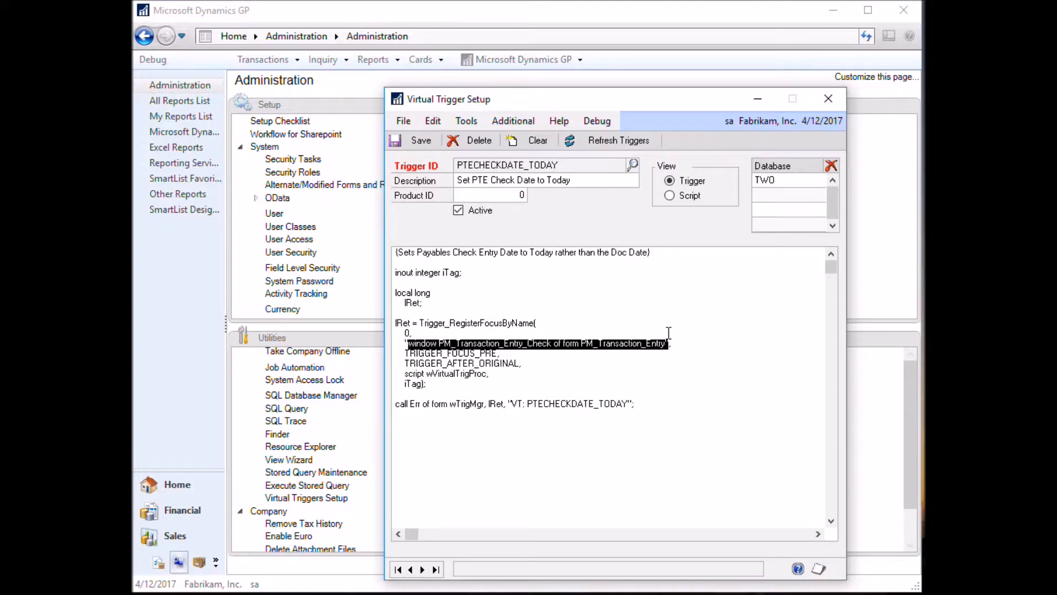
click(689, 202)
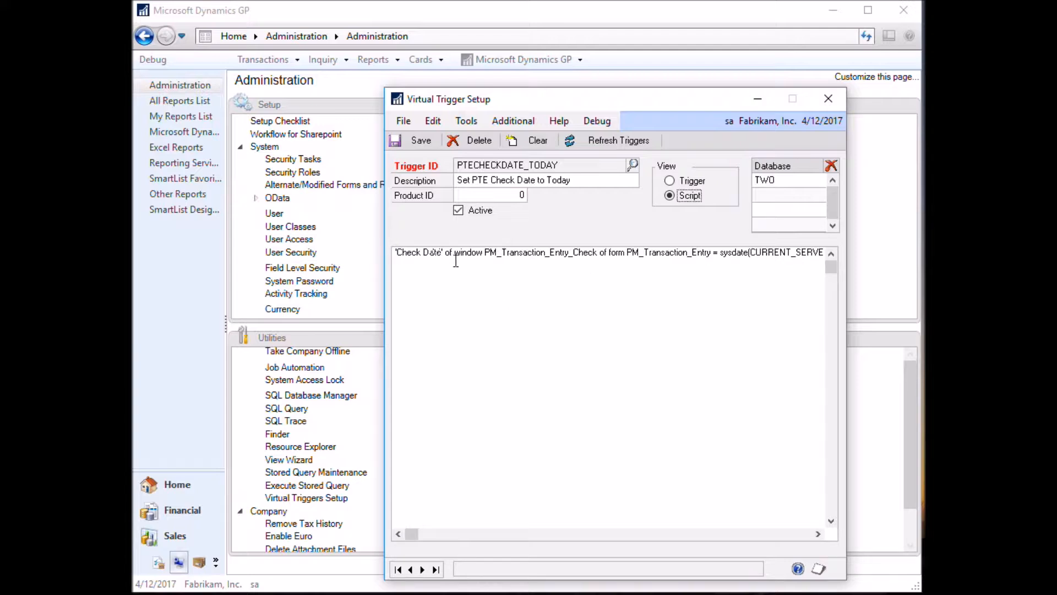
drag(401, 254, 444, 255)
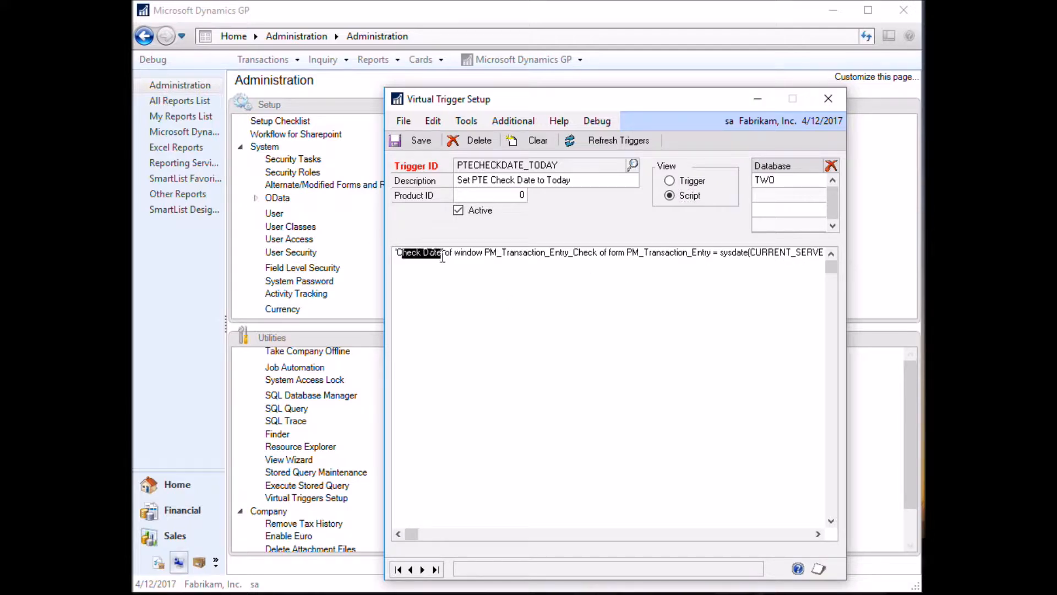
double_click(758, 252)
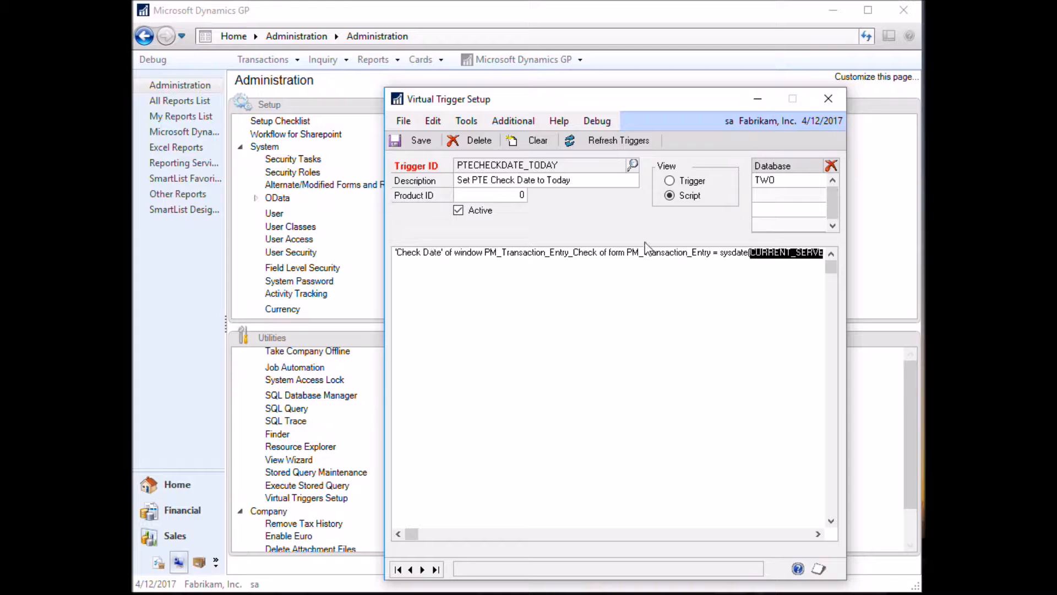
Deactivate the PTECHECKDATE_TODAY trigger, save it and refresh the triggers.
click(465, 217)
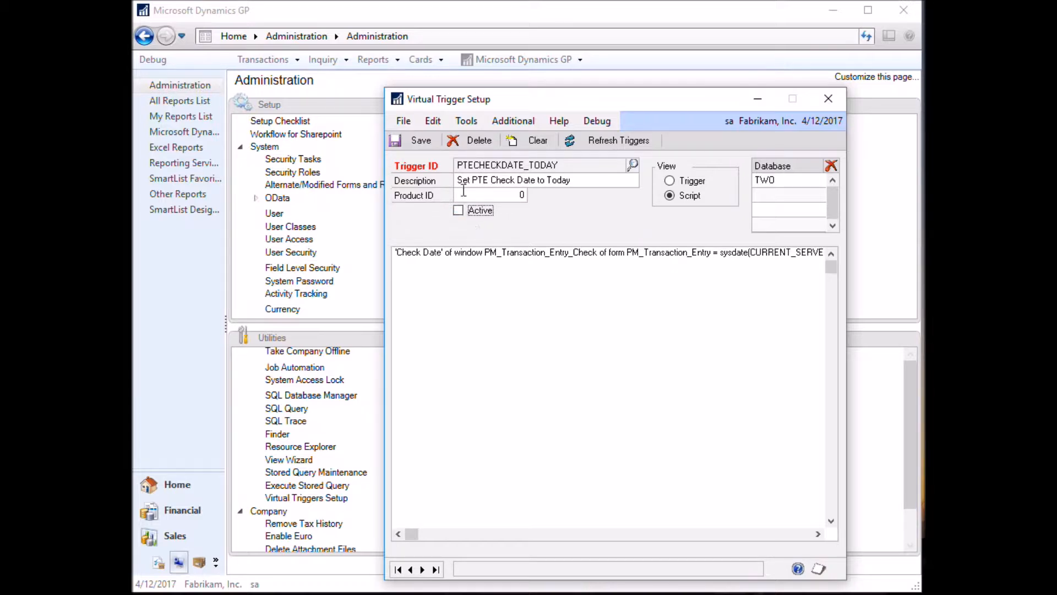
click(426, 142)
click(582, 142)
Move the trigger setup window out of the way and reopen the purchasing Transaction Entry window.
drag(607, 90, 682, 95)
click(248, 59)
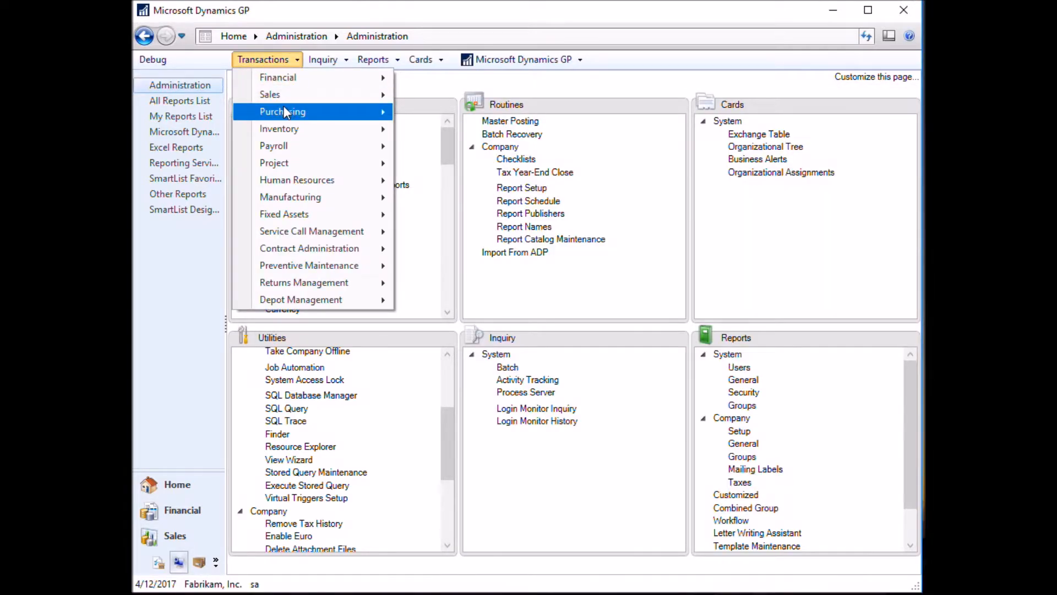
mouse_move(283, 111)
click(498, 295)
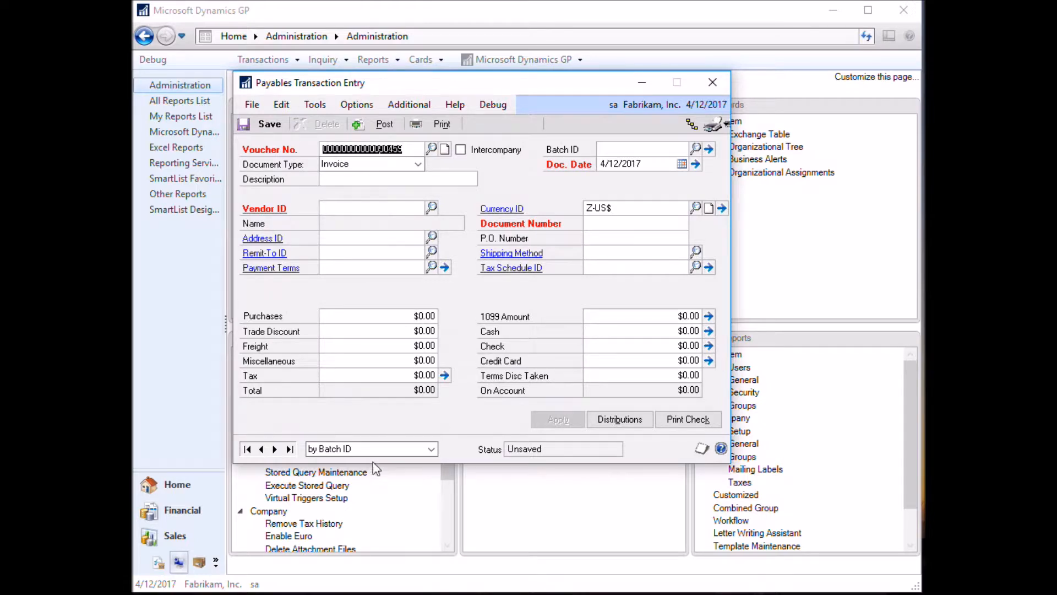
Load the last payables transaction, enter a check amount of $75.00 and look at the date in Payables Check Entry.
click(288, 449)
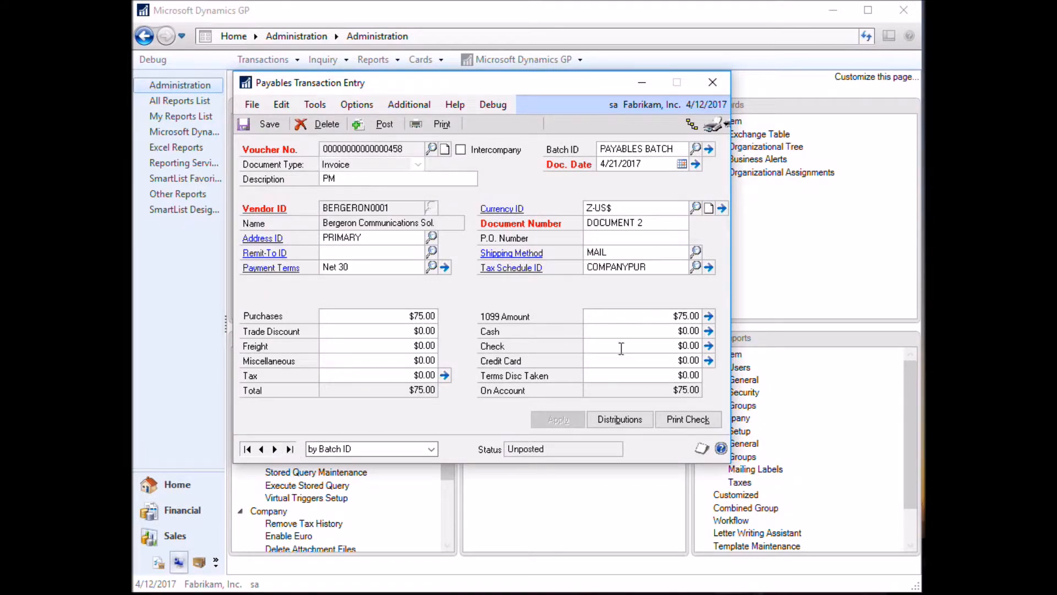
click(646, 345)
text(75.00)
key(Tab)
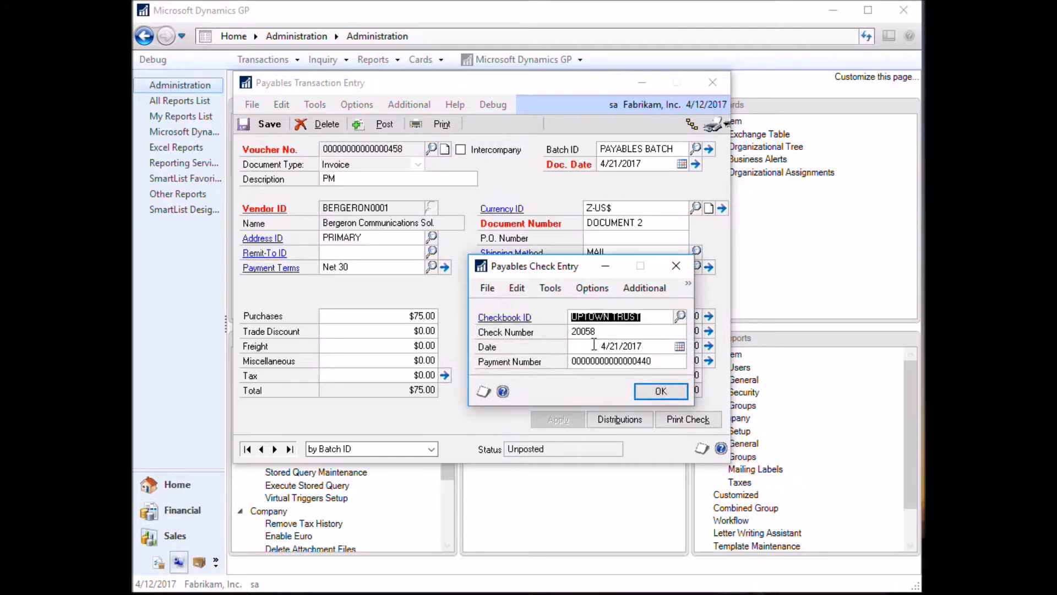
click(587, 347)
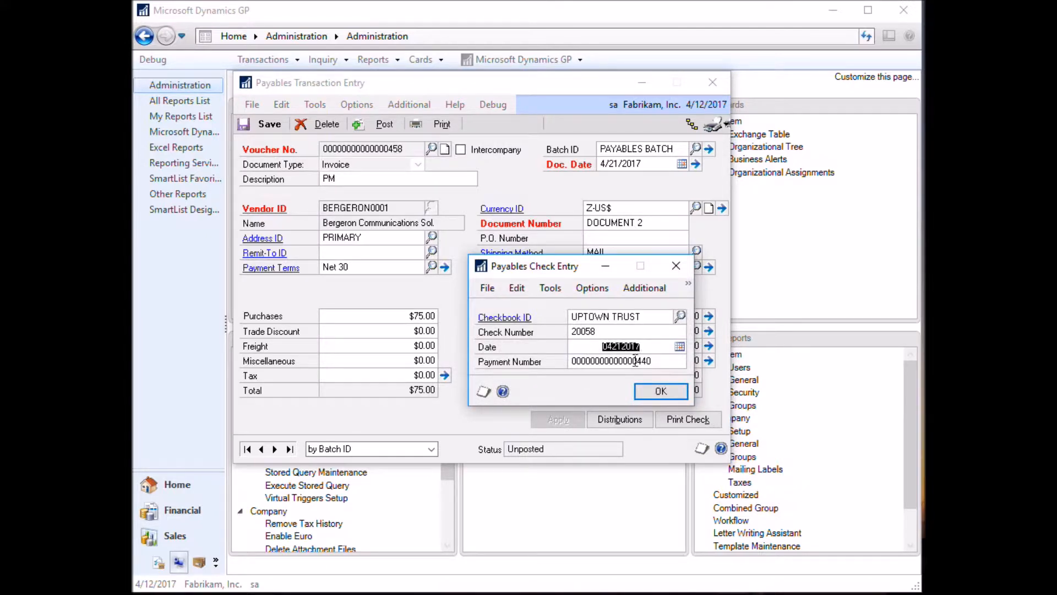
Close the check entry and the transaction window, saving the transaction despite its distribution errors.
click(676, 265)
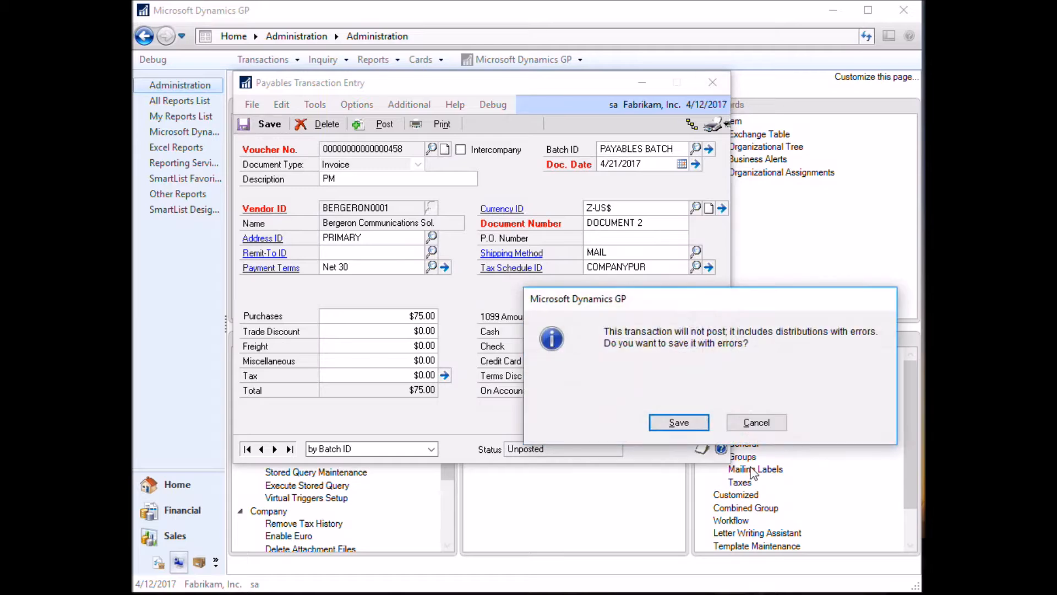
click(688, 422)
click(714, 83)
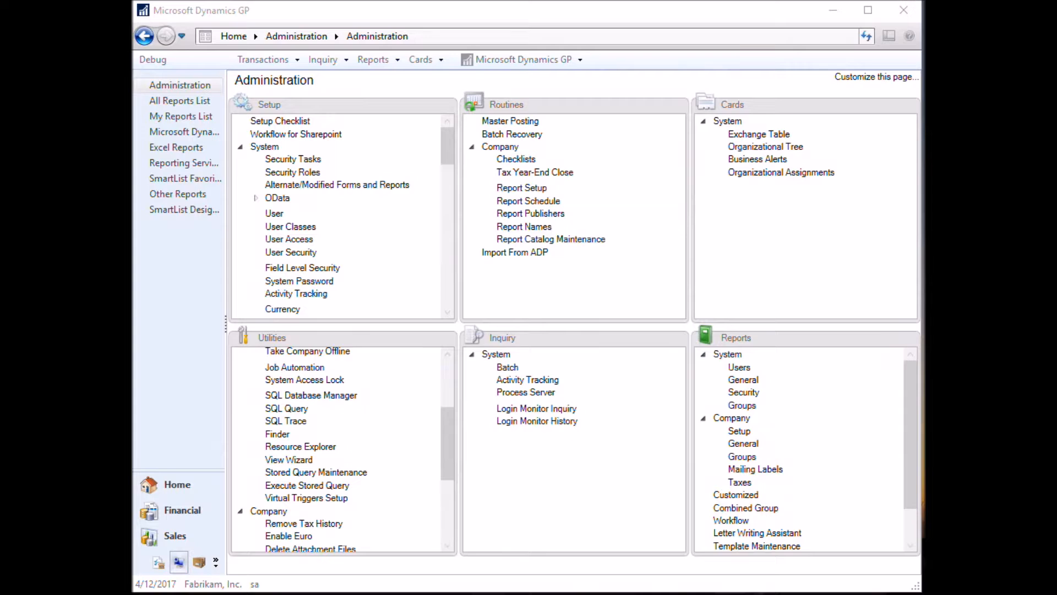
Load the trigger PTECHECKDATE_TODAY in Virtual Trigger Setup, set it to Active and save it.
click(709, 180)
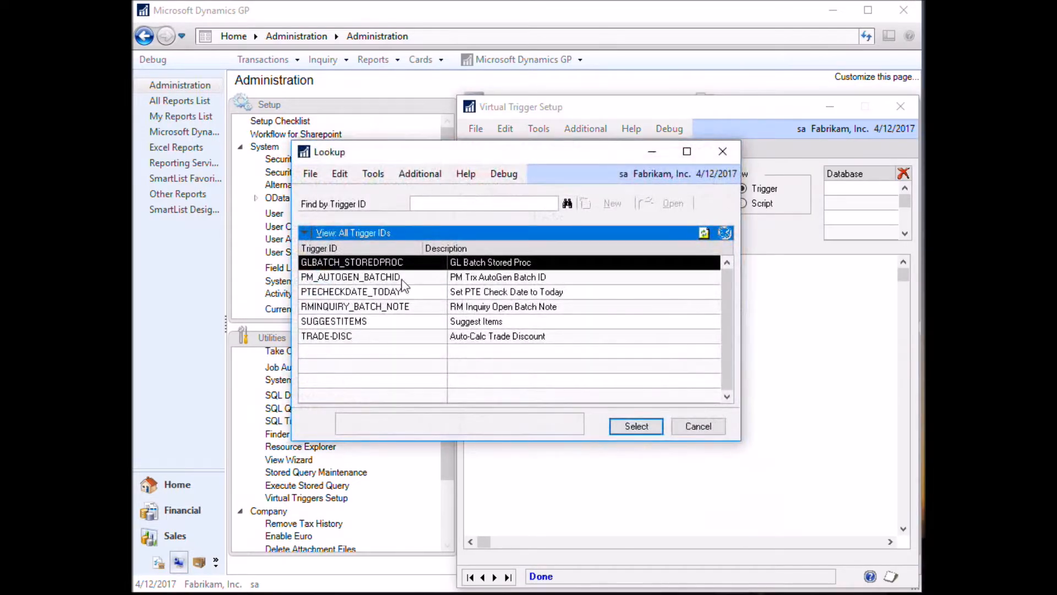
double_click(384, 292)
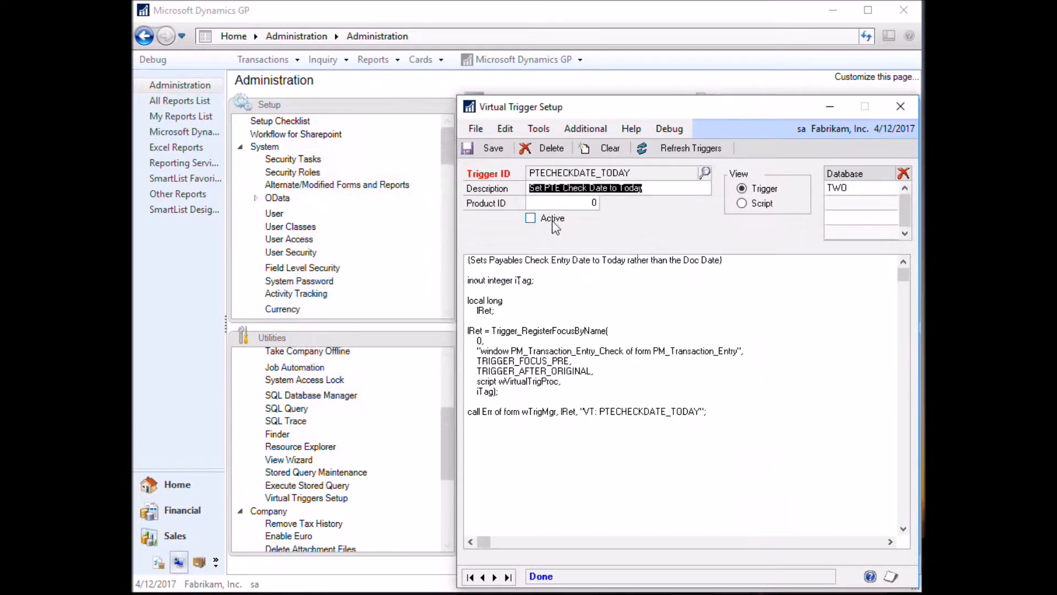
click(552, 220)
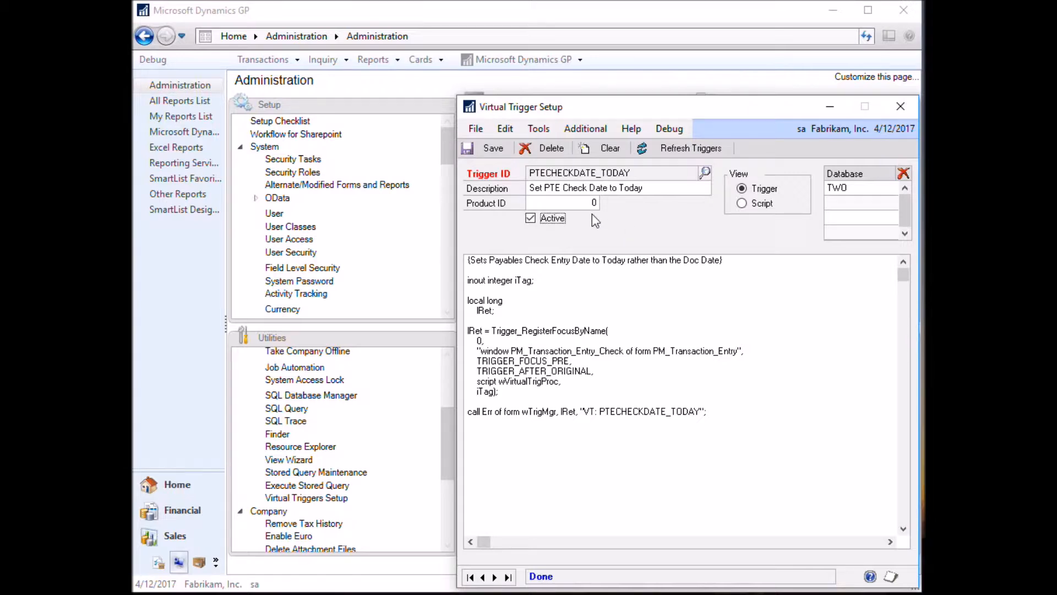
click(489, 148)
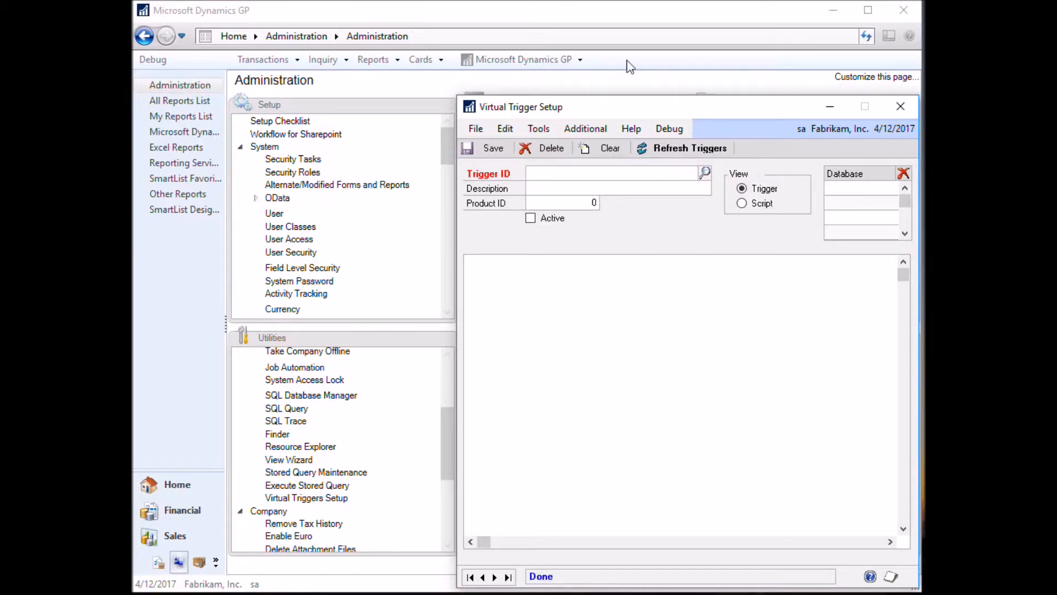
Reopen Payables Transaction Entry from the main window and load the last transaction.
click(599, 26)
click(263, 59)
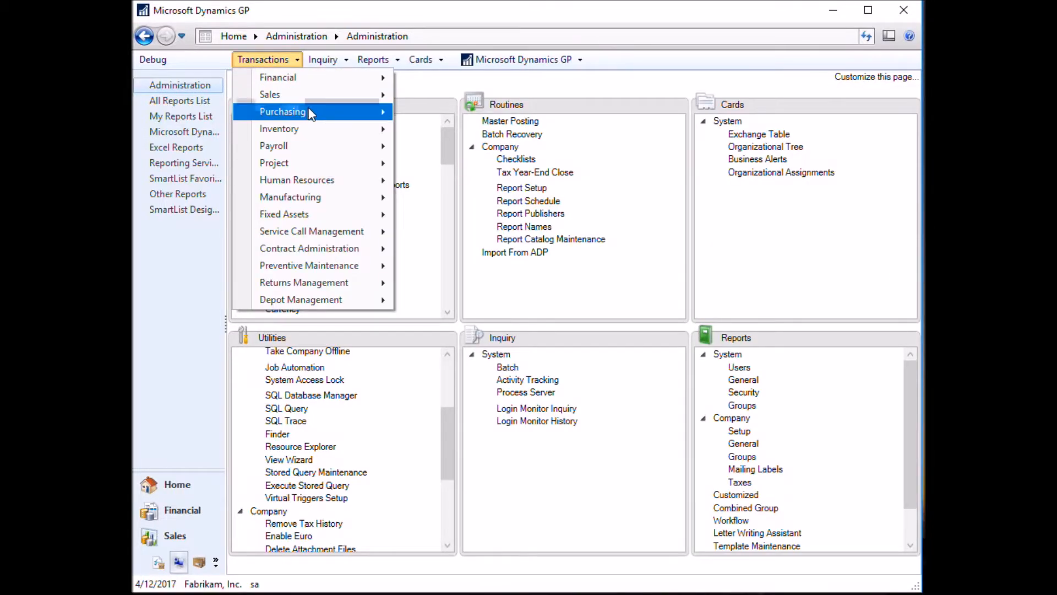
mouse_move(311, 112)
click(420, 289)
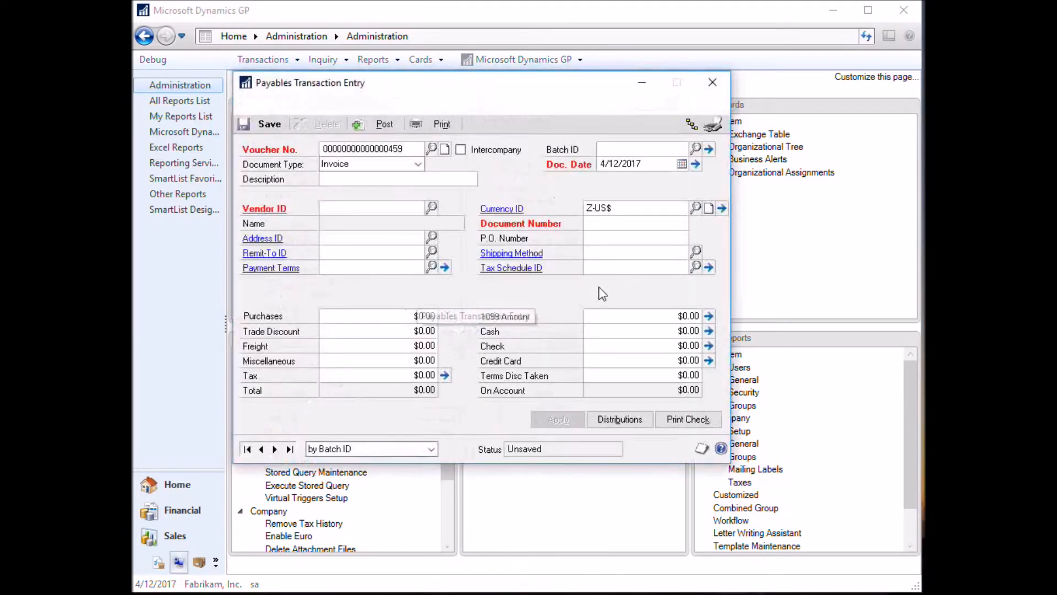
click(289, 449)
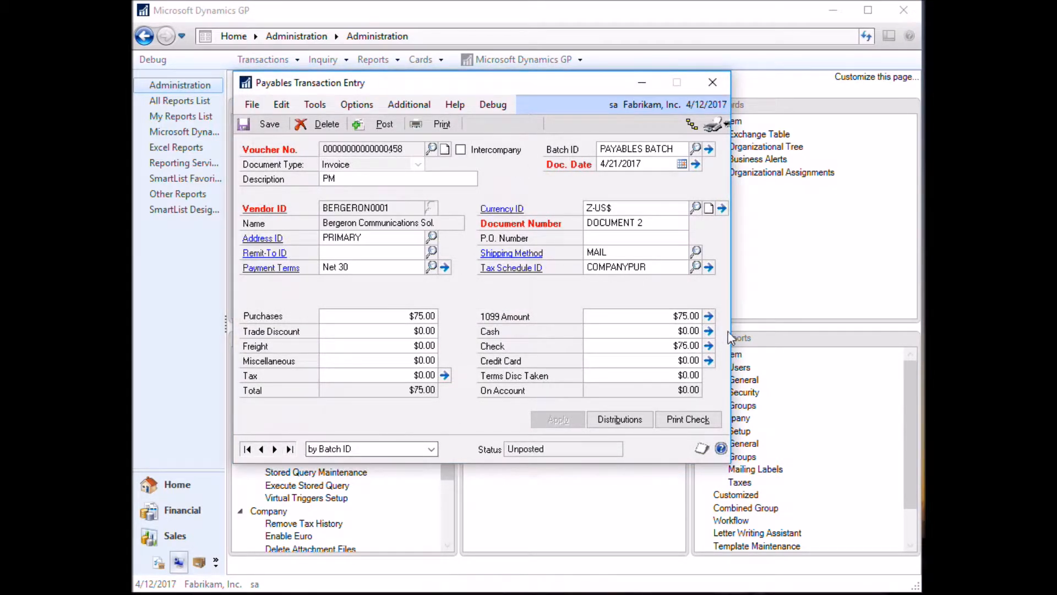
Clear the check amount to $0.00, enter $75.00 again and look at the date in Payables Check Entry.
double_click(668, 345)
text(0)
key(Tab)
double_click(674, 345)
text(75)
key(Tab)
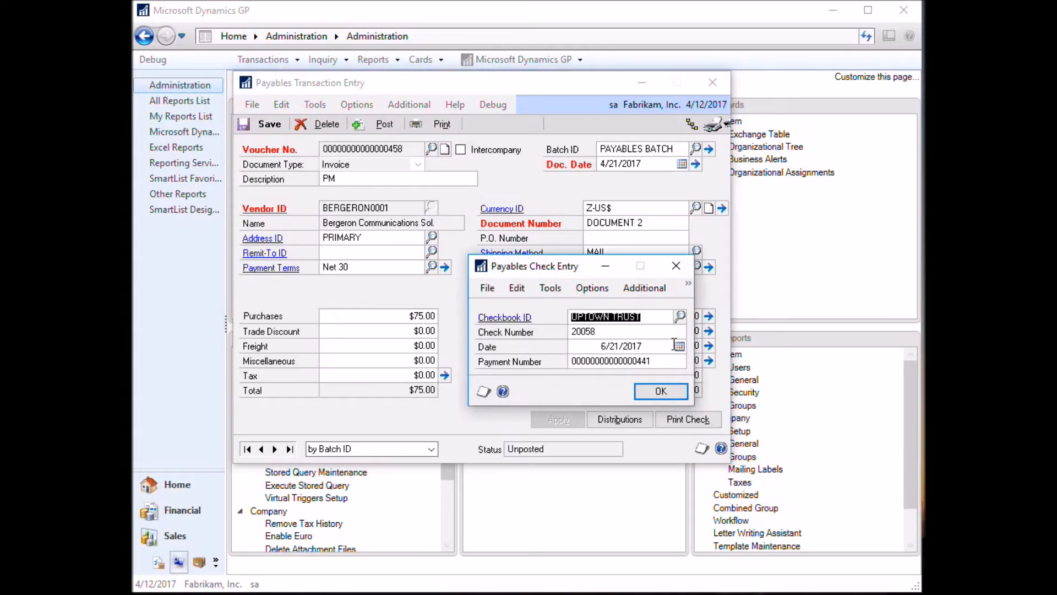
click(581, 349)
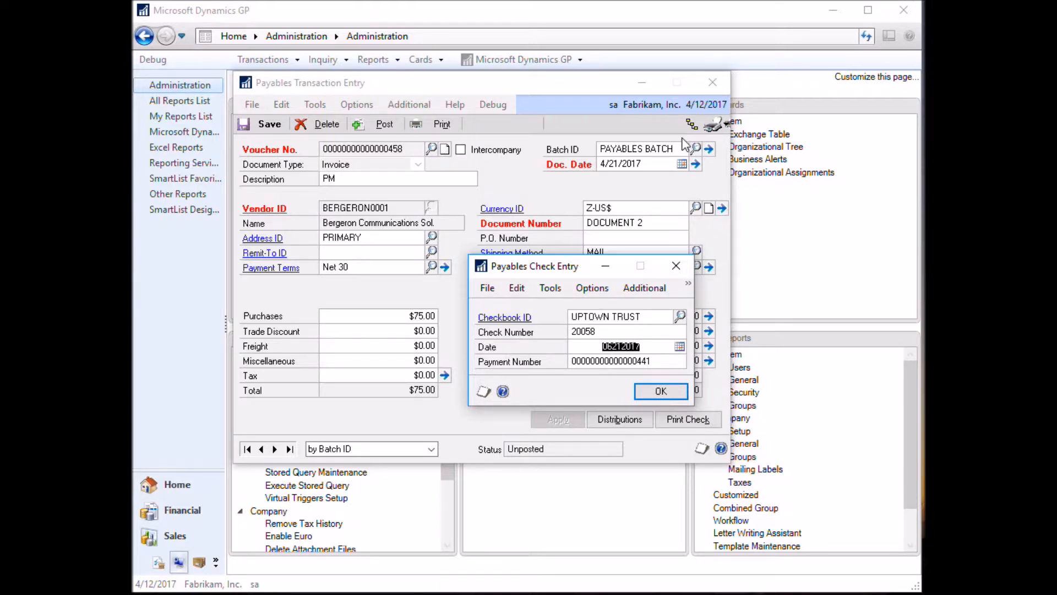
Accept the check entry and close the transaction window, saving the changes despite the distribution errors.
click(671, 392)
click(713, 82)
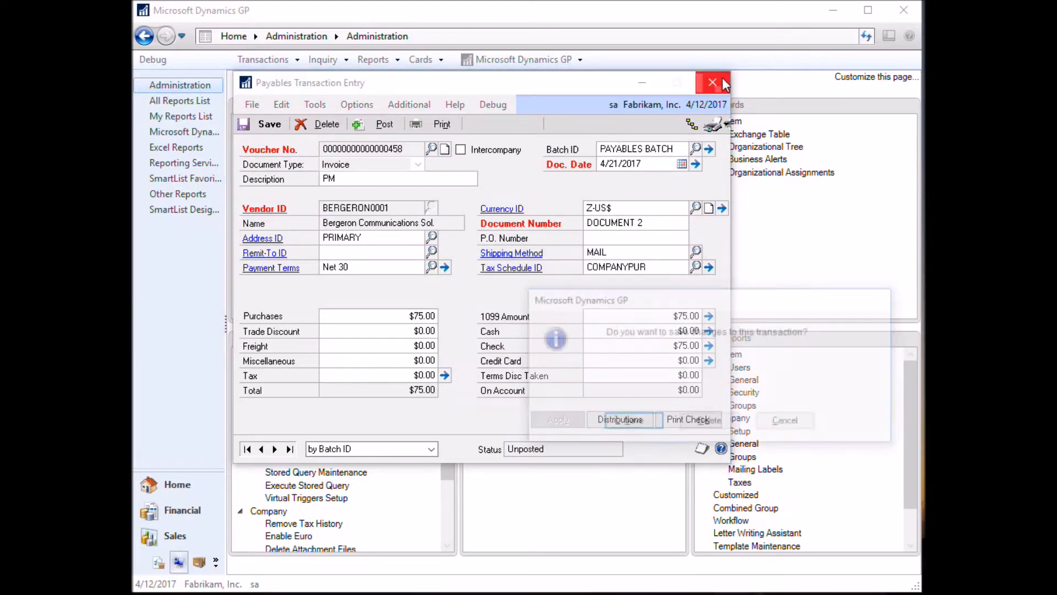
click(632, 422)
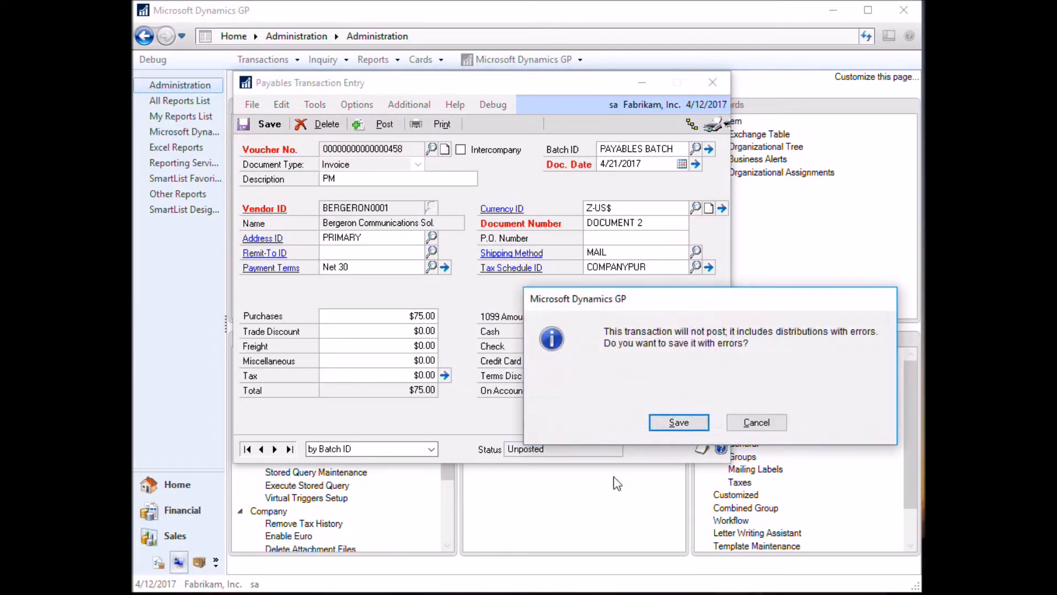
click(679, 419)
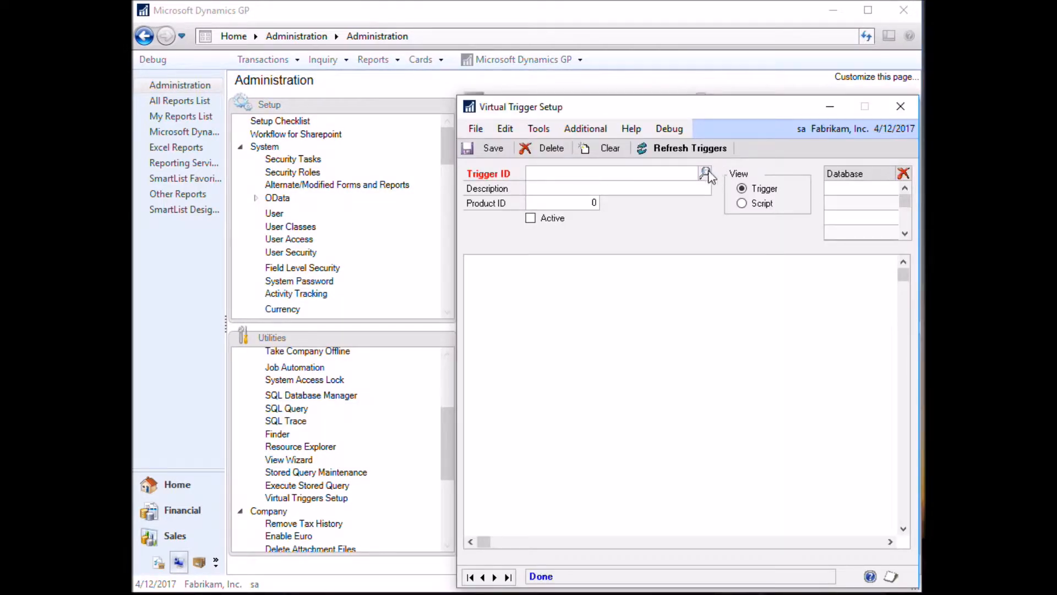
Load the trigger RMINQUIRY_BATCH_NOTE and examine the form name and menu entry in its registration code.
click(707, 172)
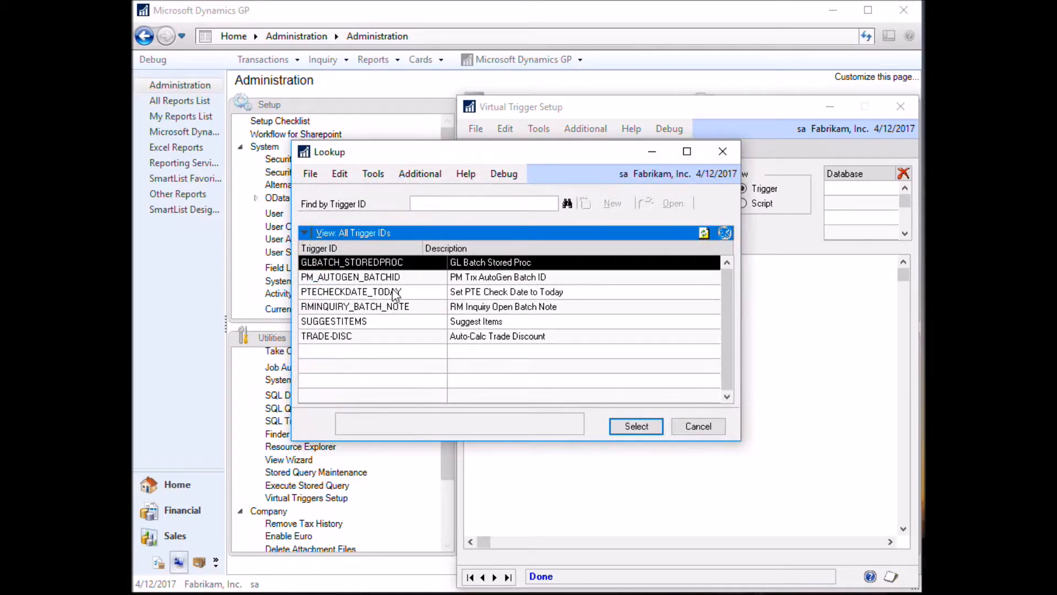
click(392, 307)
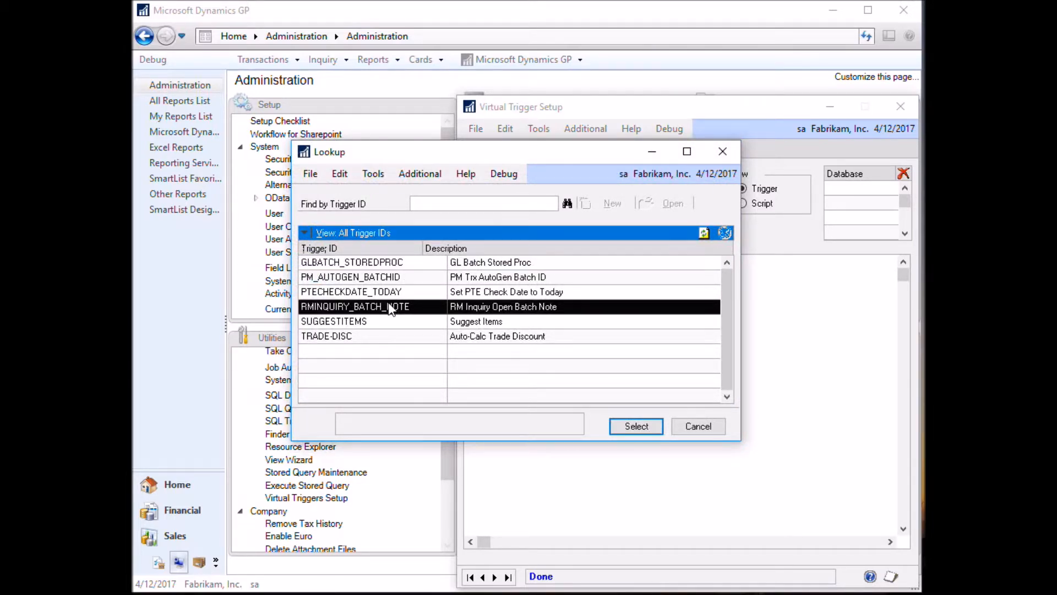
double_click(417, 307)
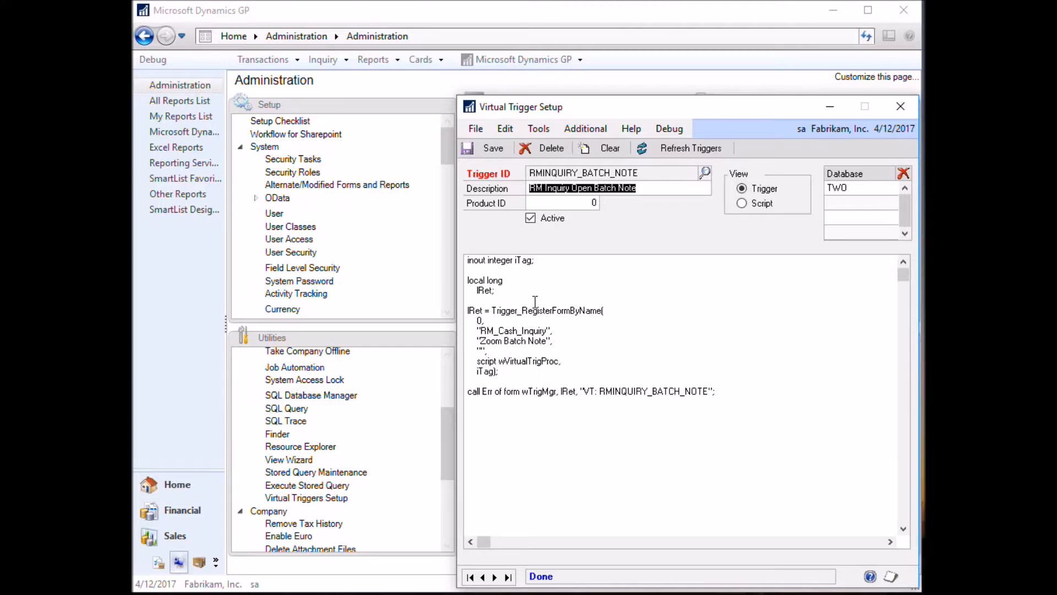
click(508, 331)
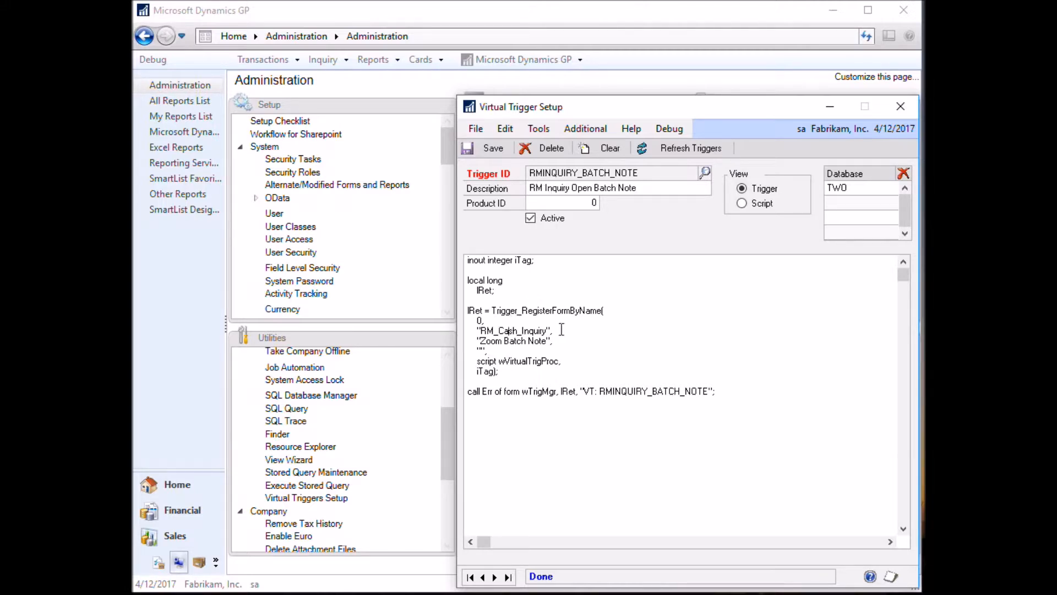
drag(546, 330, 510, 331)
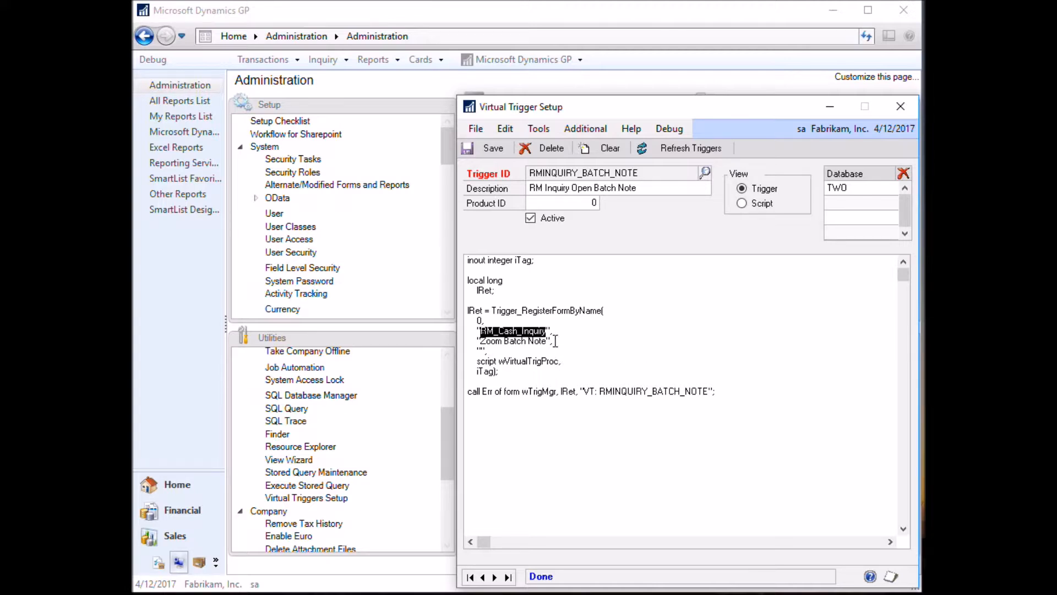
drag(548, 342, 481, 341)
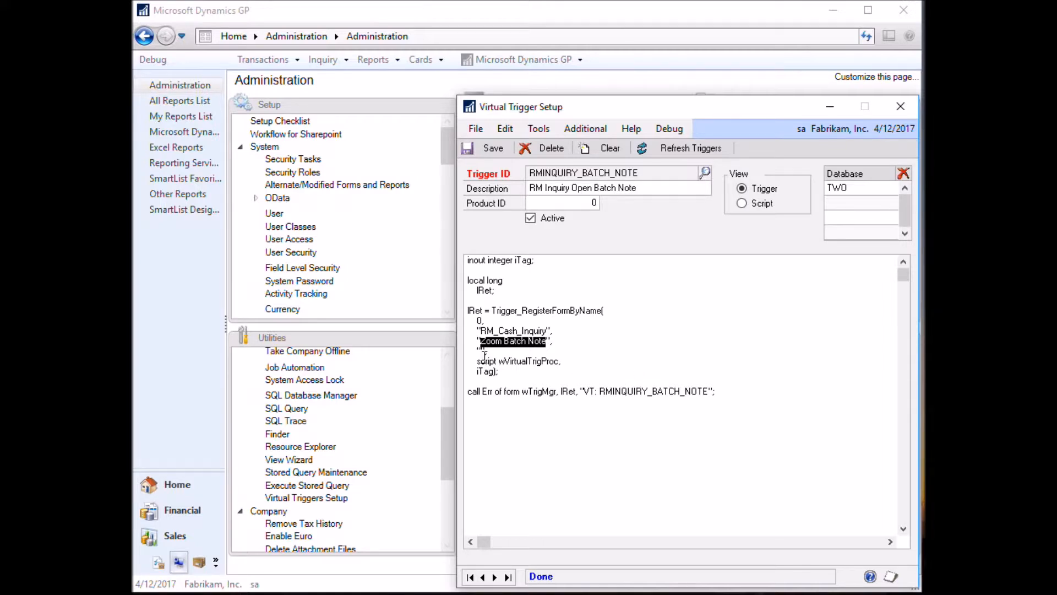
Review the script code of RMINQUIRY_BATCH_NOTE and save the trigger.
click(764, 204)
click(778, 351)
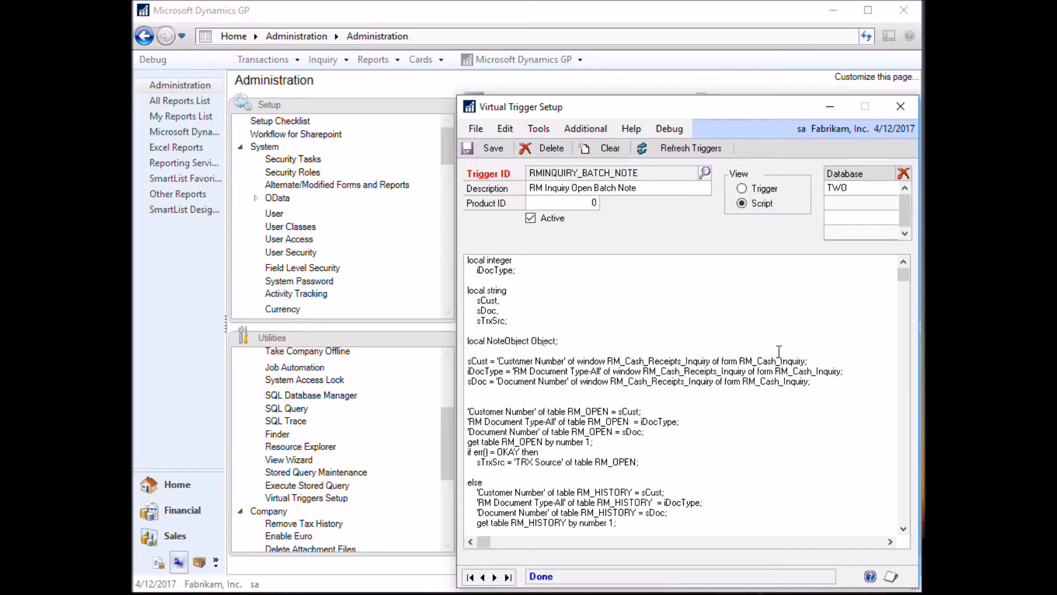
scroll(779, 351, down, 9)
scroll(777, 351, up, 9)
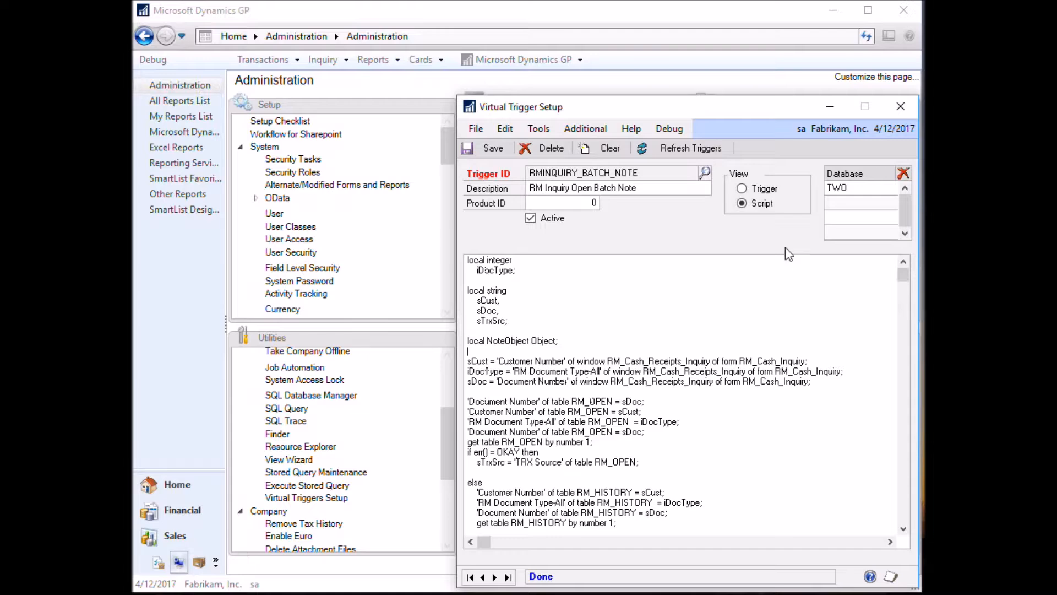
click(493, 149)
key(Escape)
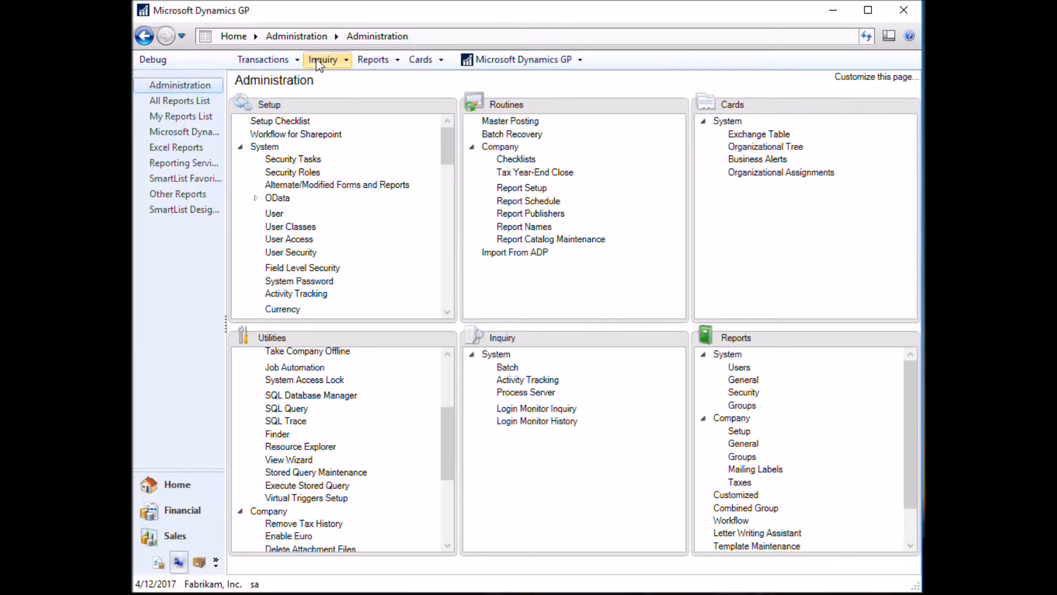
Open the Receivables Transaction Inquiry by customer and load the customer Aaron Fitz Electrical.
click(324, 59)
mouse_move(354, 111)
click(567, 111)
text(A)
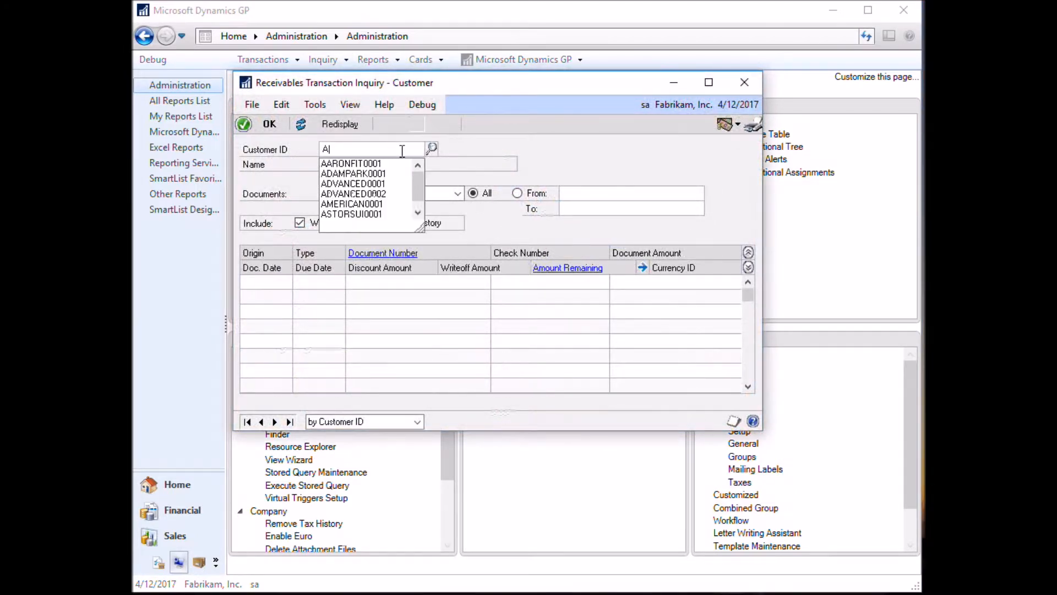
click(395, 165)
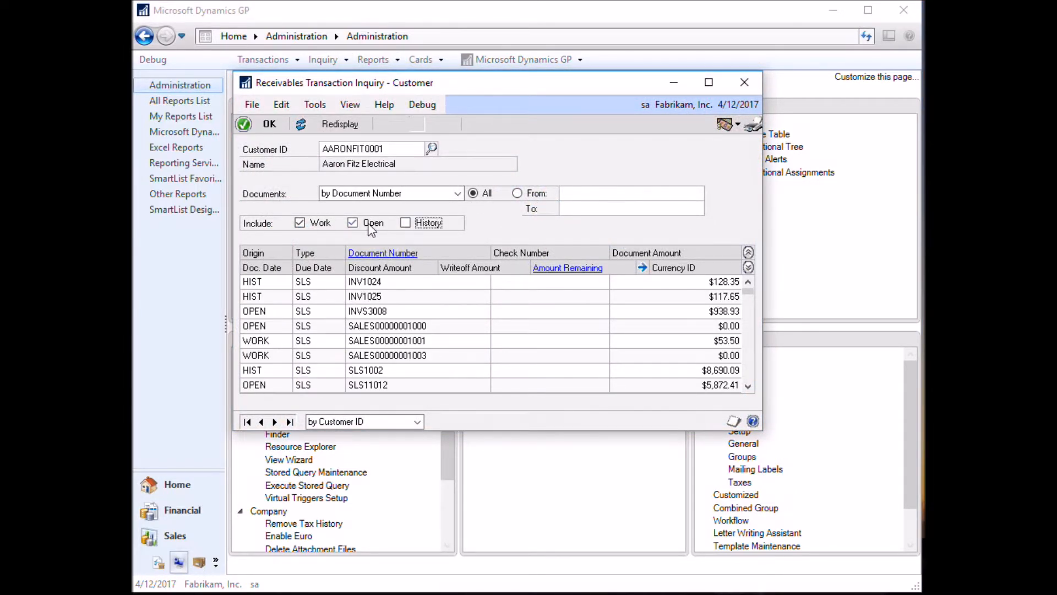
Limit the inquiry to open documents, redisplay it and select the $5.00 payment at the end of the list.
click(311, 223)
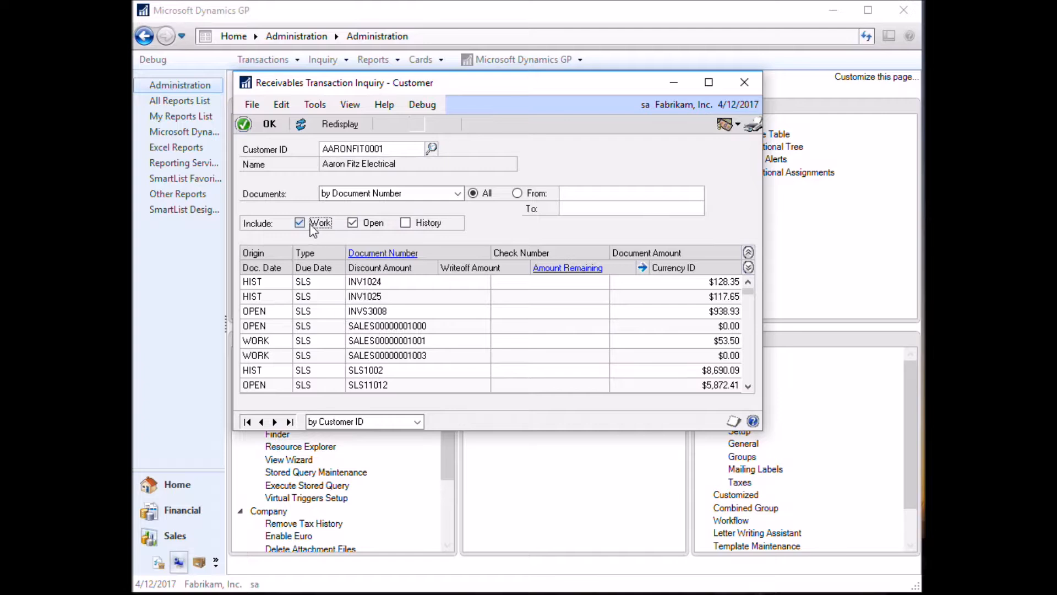
click(337, 124)
drag(749, 293, 761, 388)
click(468, 385)
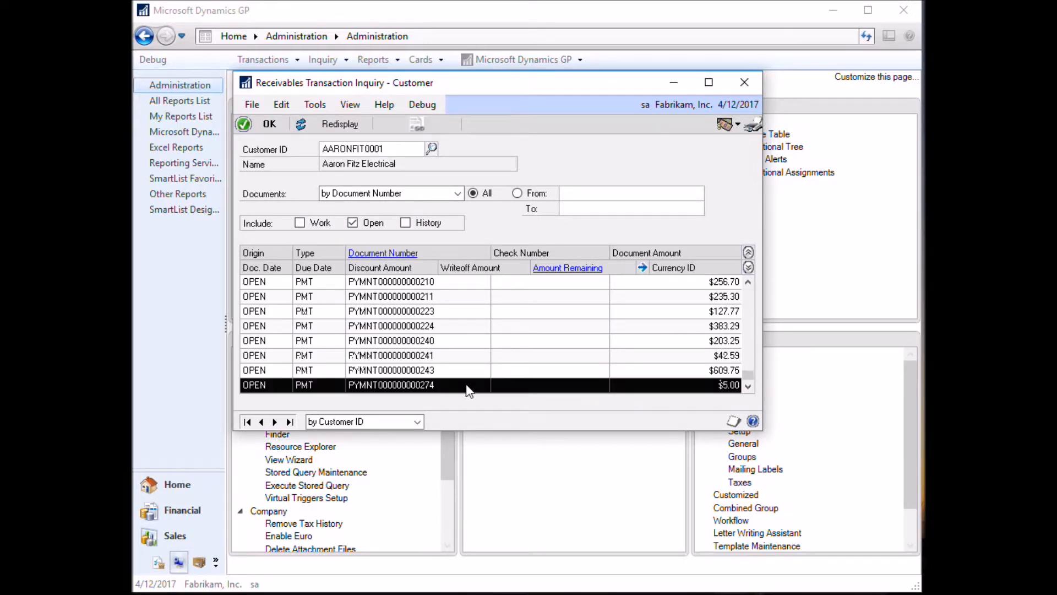
Zoom into the selected payment's cash receipt and display its batch note with Zoom Batch Note.
click(406, 252)
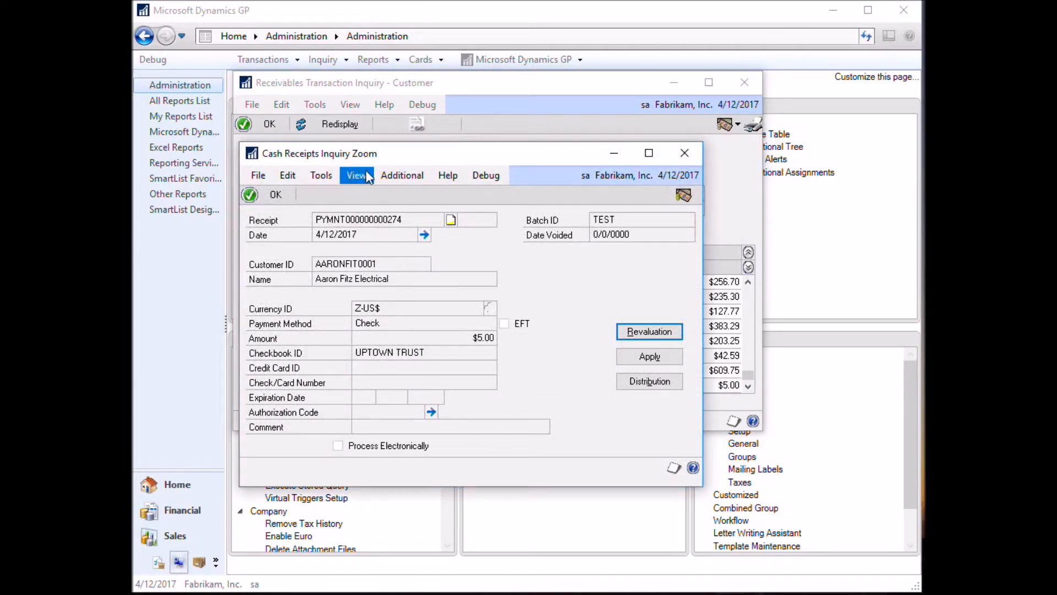
click(401, 175)
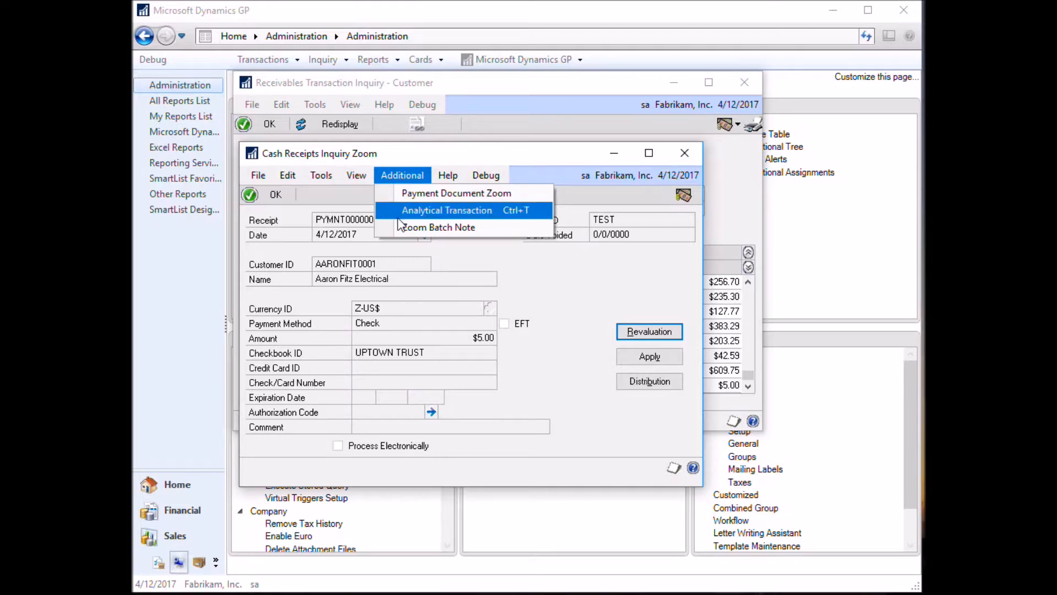
click(493, 229)
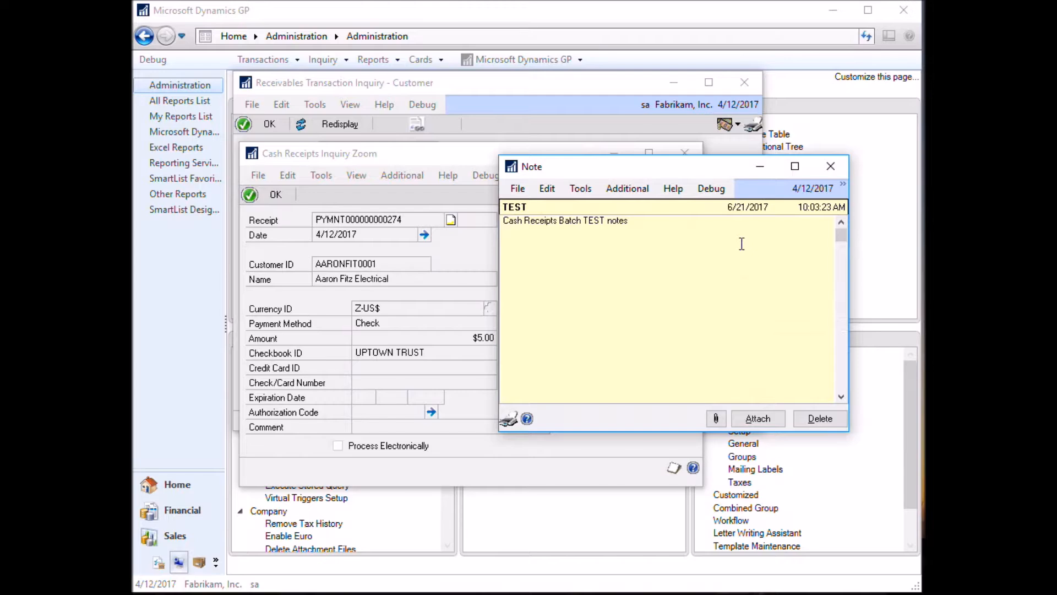
Close the batch note, the Cash Receipts Inquiry Zoom and the Receivables Transaction Inquiry.
click(834, 166)
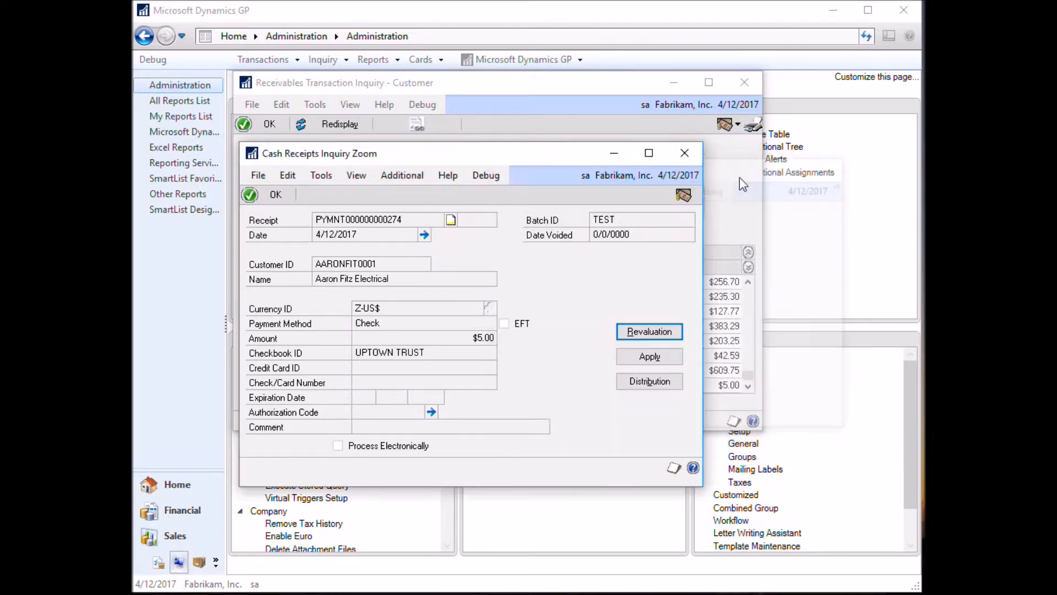
click(690, 154)
click(744, 84)
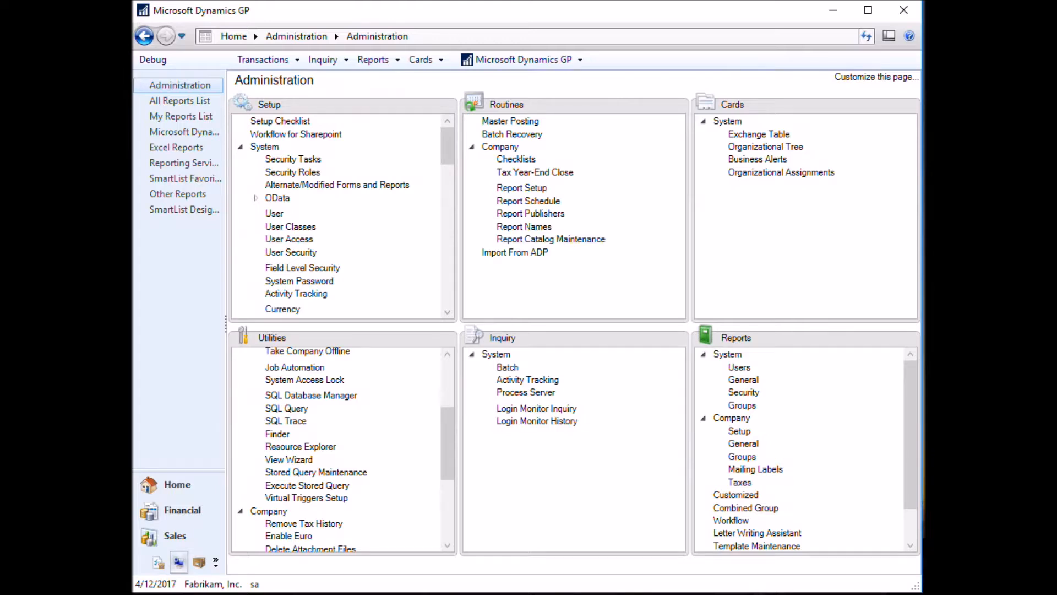
Look up the existing virtual triggers and load the SUGGESTITEMS trigger.
click(701, 175)
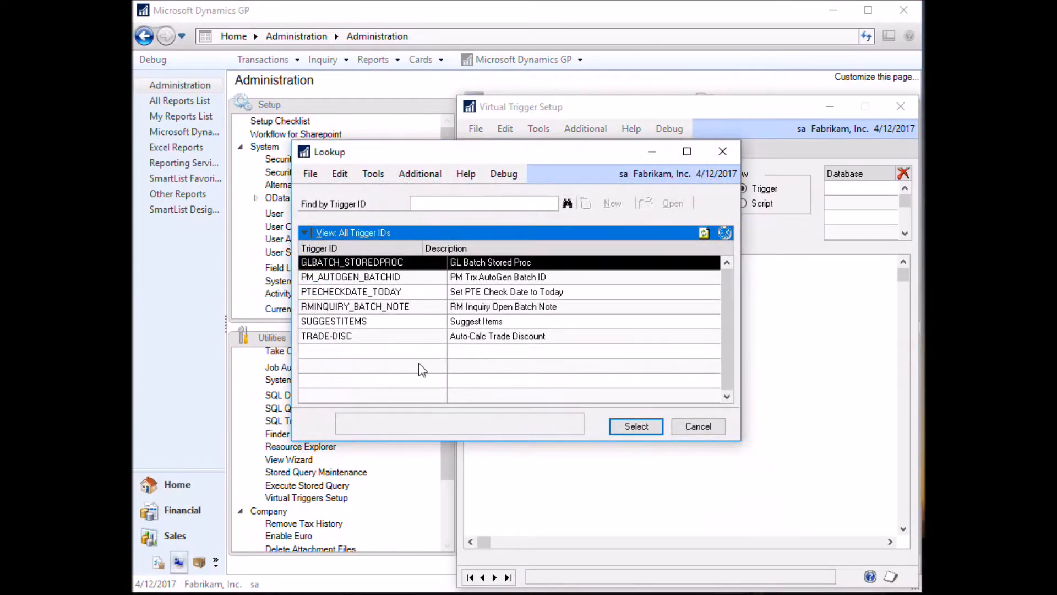
click(467, 322)
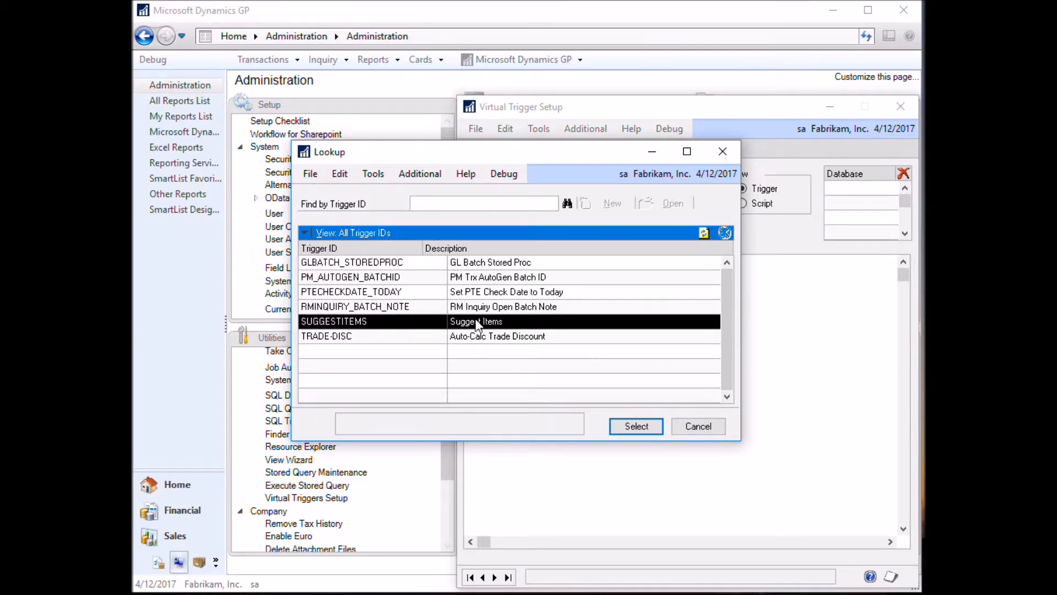
double_click(477, 322)
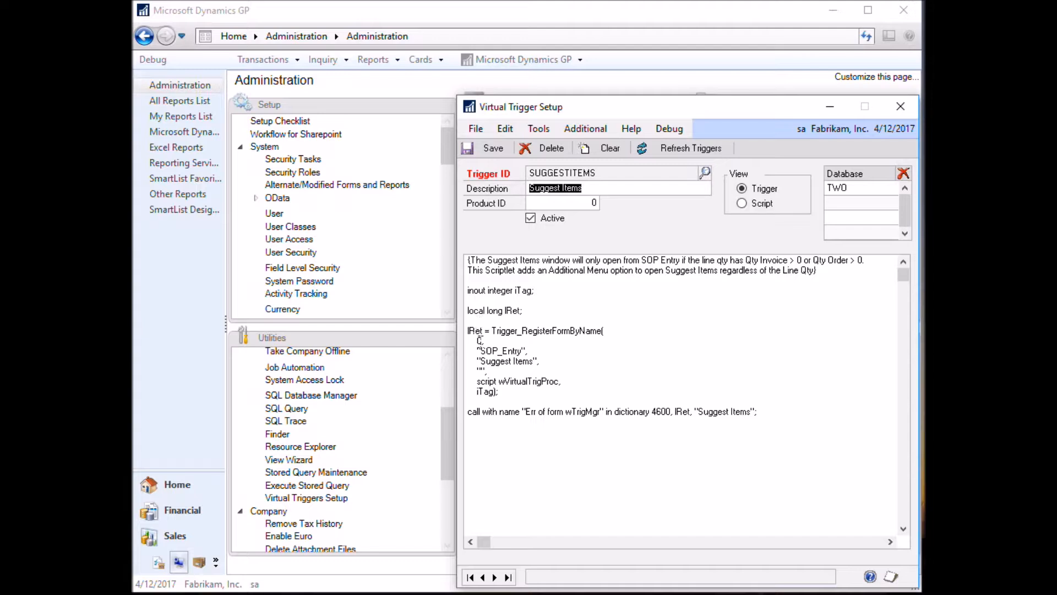
Examine the SOP_Entry form and Suggest Items menu names in the trigger registration, review the script code, and save the trigger.
click(519, 351)
double_click(520, 351)
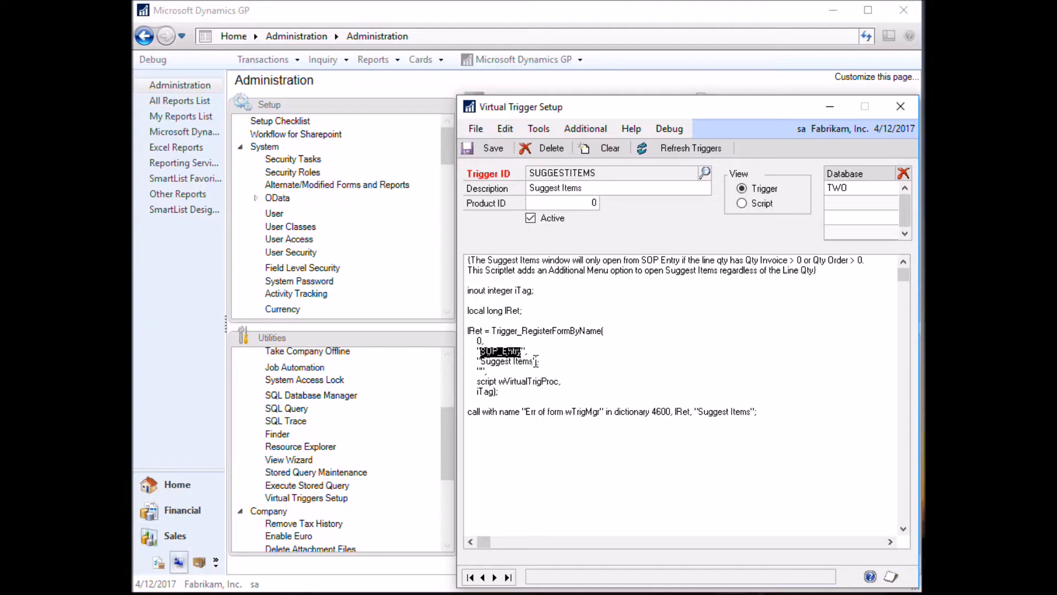
drag(533, 361, 483, 366)
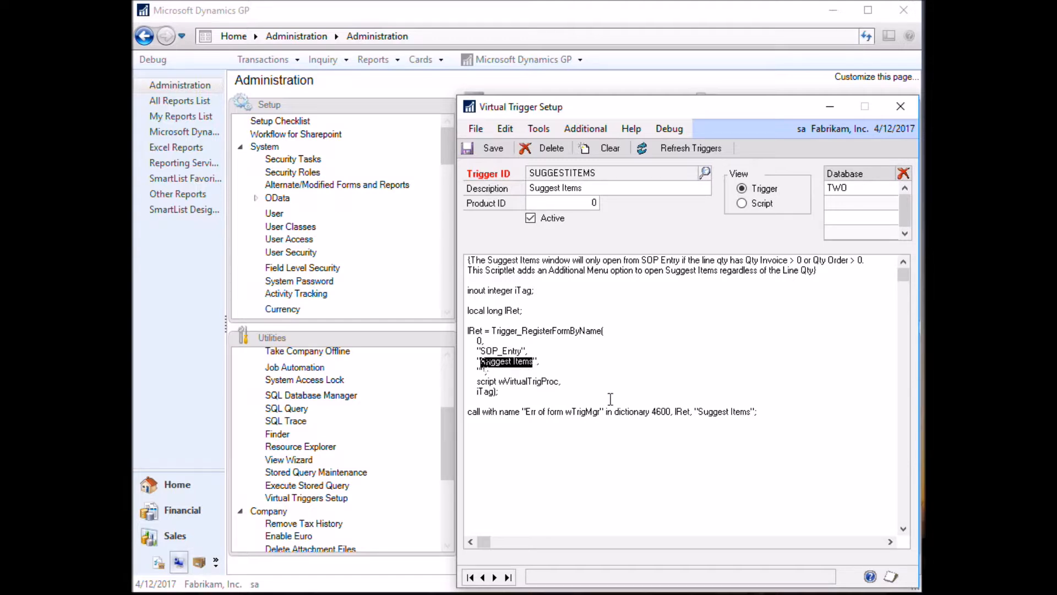
click(754, 203)
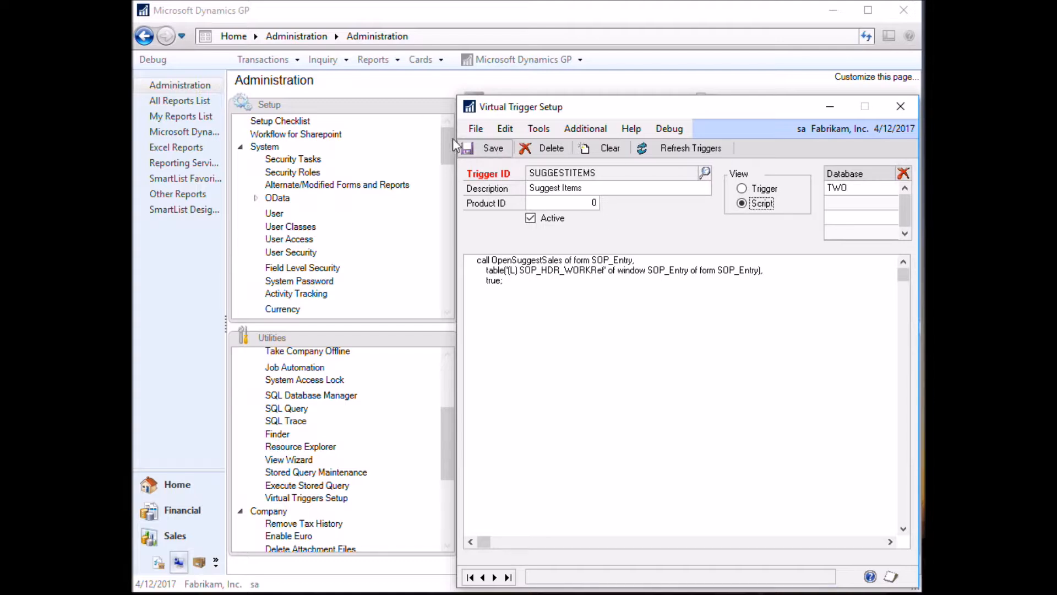
click(475, 148)
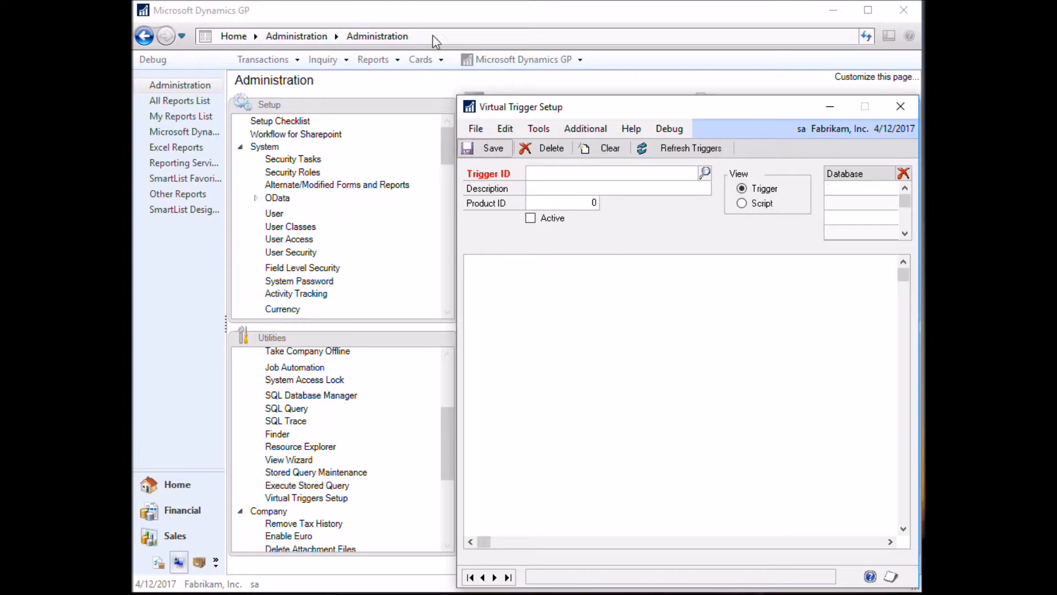
click(285, 41)
click(263, 59)
mouse_move(298, 95)
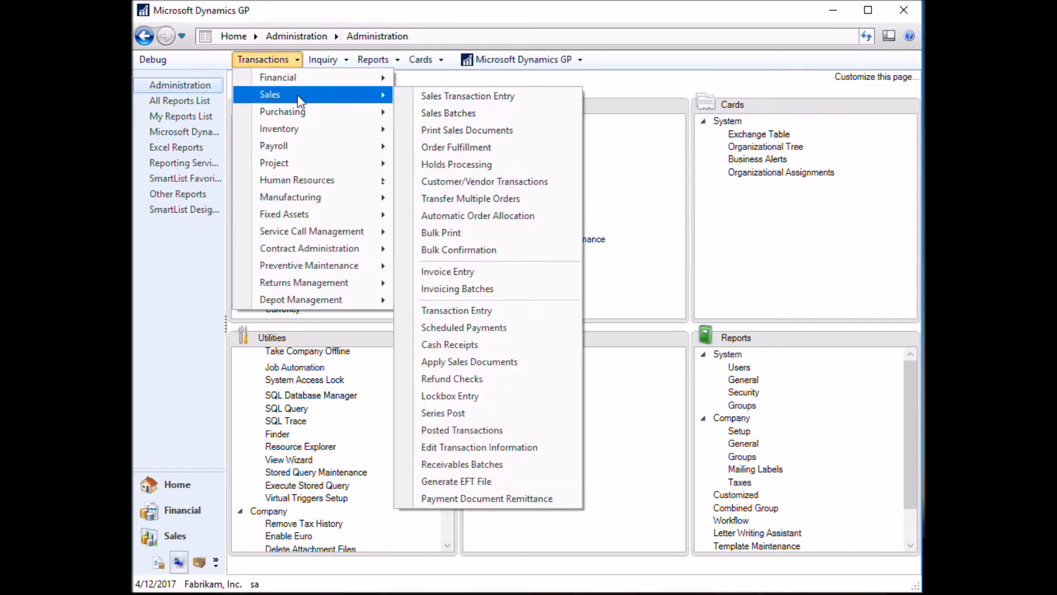
click(460, 104)
click(600, 161)
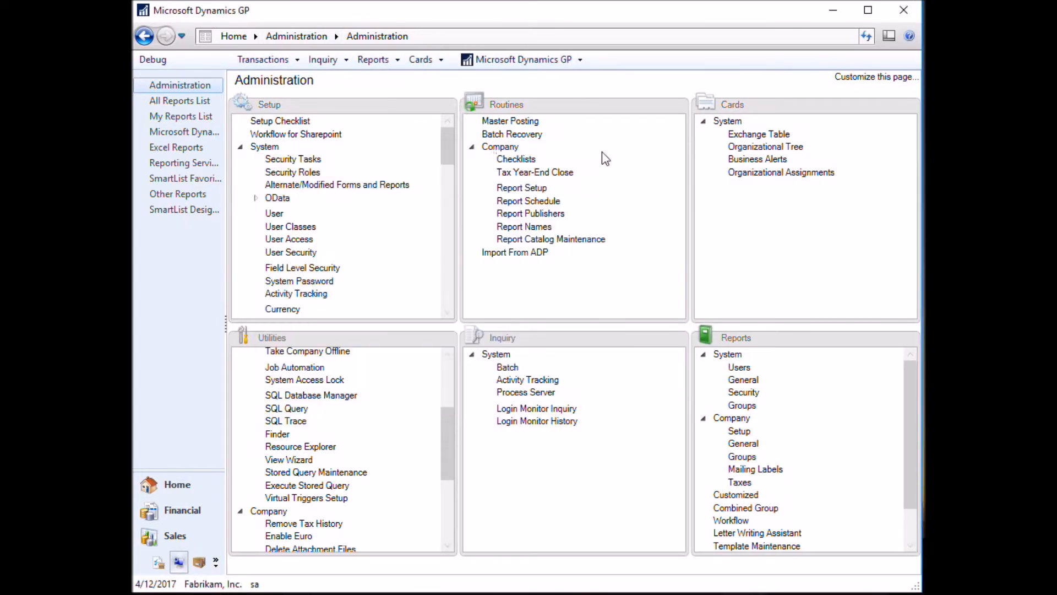
Open Sales Transaction Entry and start a new document of type Order with type ID STDORD.
click(263, 60)
mouse_move(290, 91)
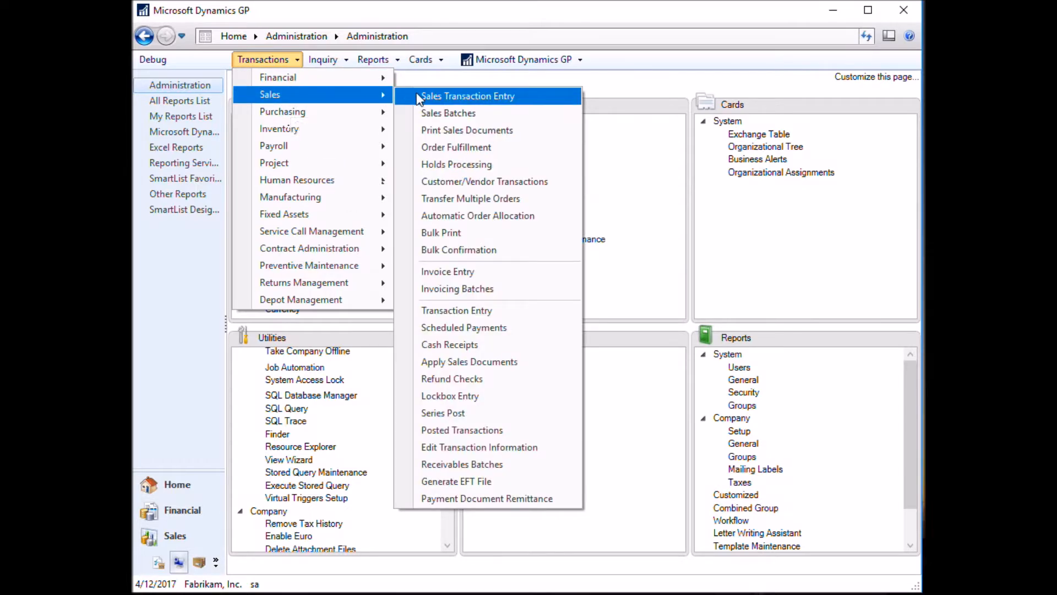
click(462, 95)
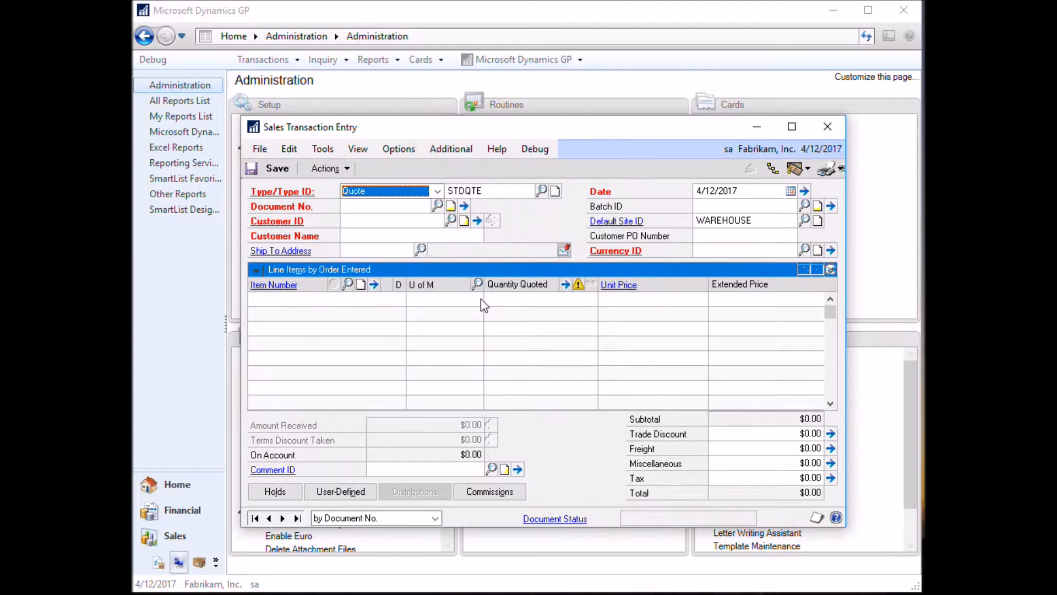
key(Down)
key(Tab)
key(Tab)
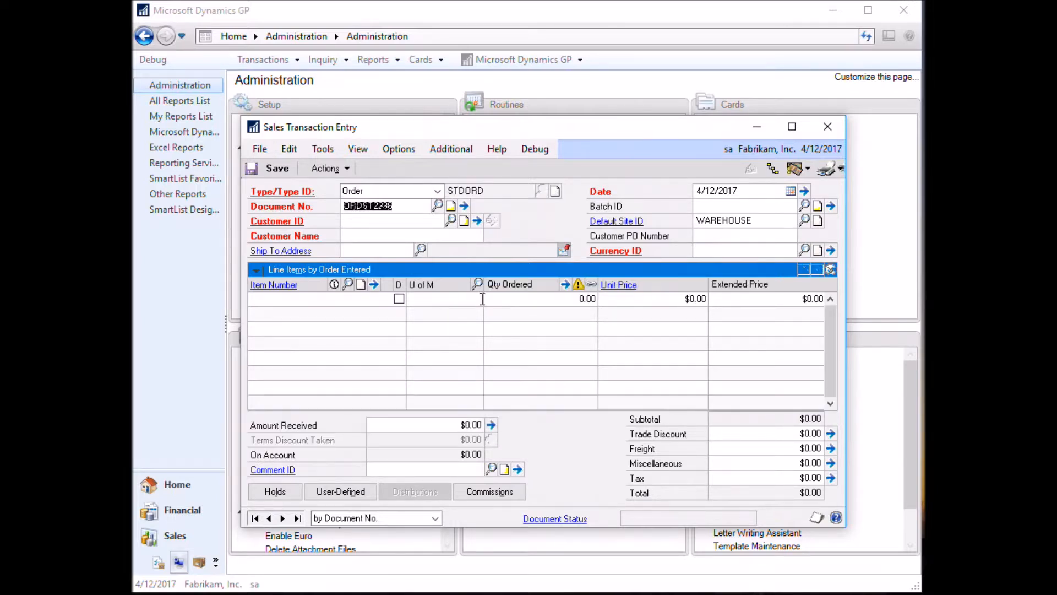
key(Tab)
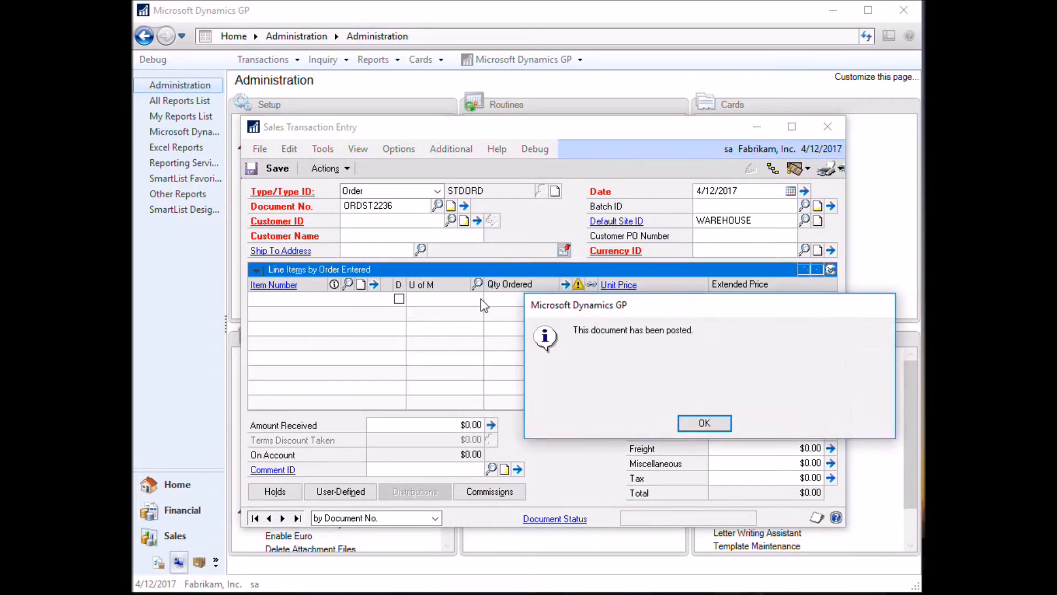
click(704, 422)
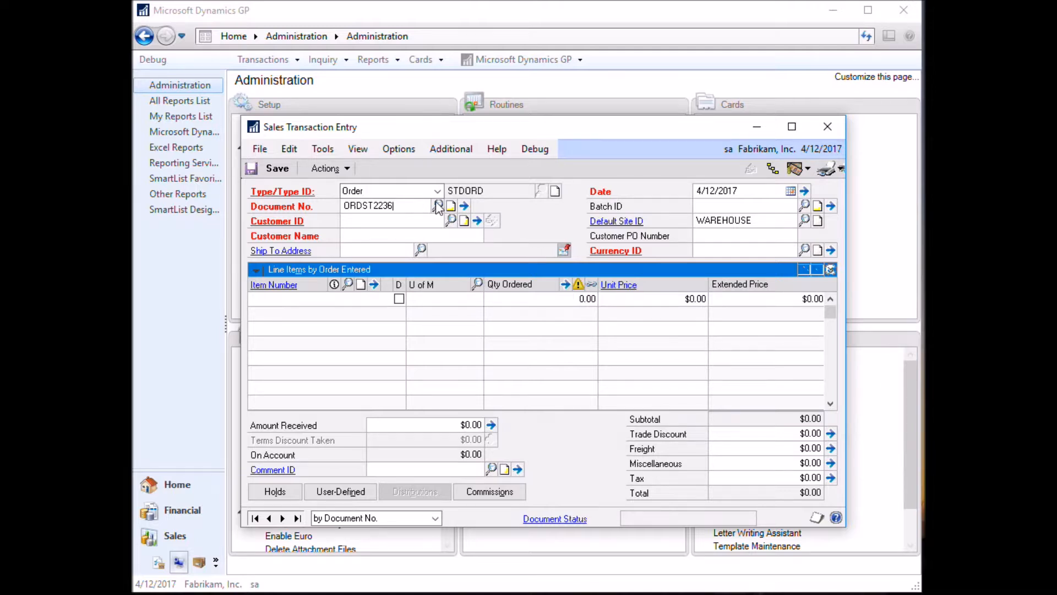
Assign the customer Aaron Fitz Electrical and the batch ID TEST to the order.
click(408, 219)
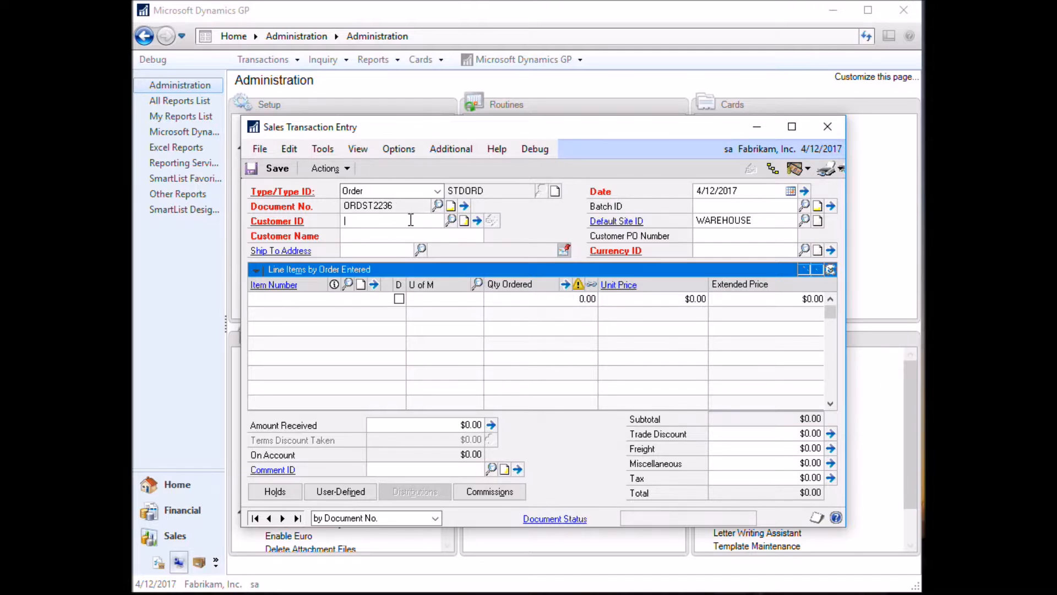
text(A)
click(423, 236)
key(Tab)
click(751, 205)
text(TEST)
key(Tab)
key(Tab)
key(Tab)
key(Tab)
Add a line for item 128 SDRAM with quantity 3 and resolve its shortage with Back Order All.
text(12)
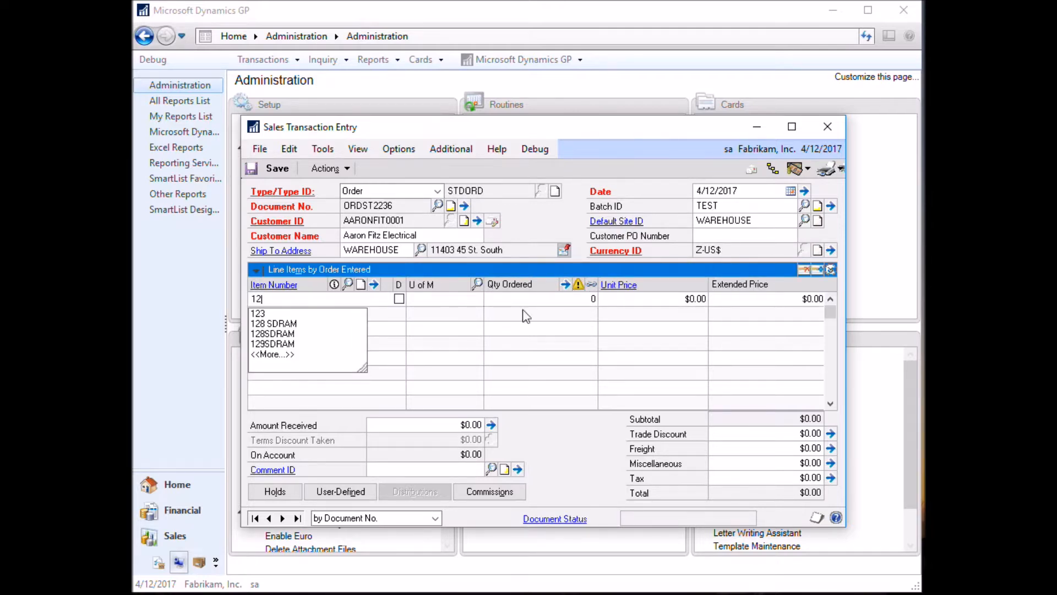
click(291, 325)
key(Tab)
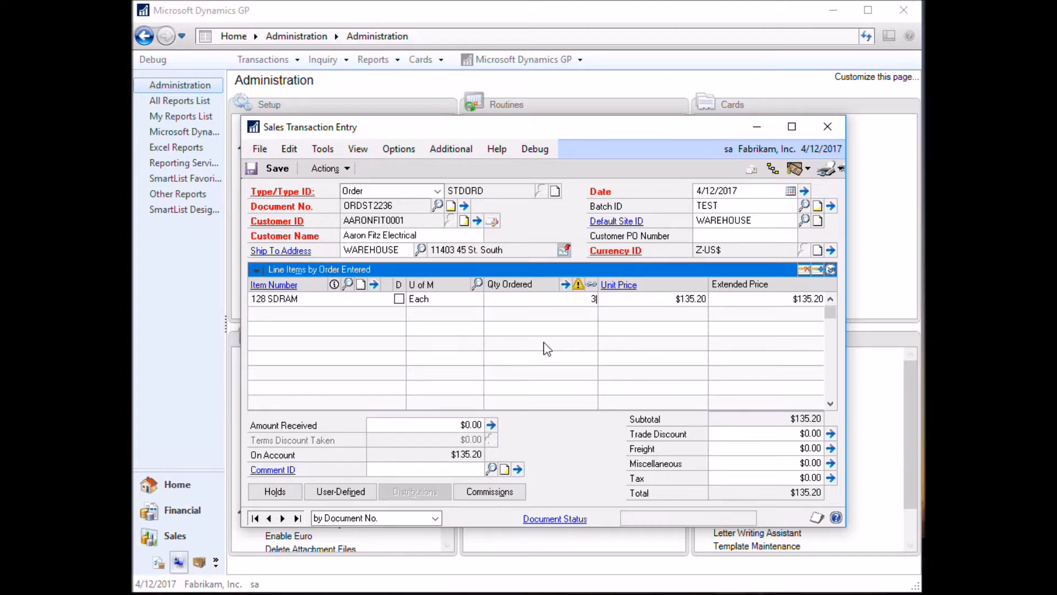
key(Tab)
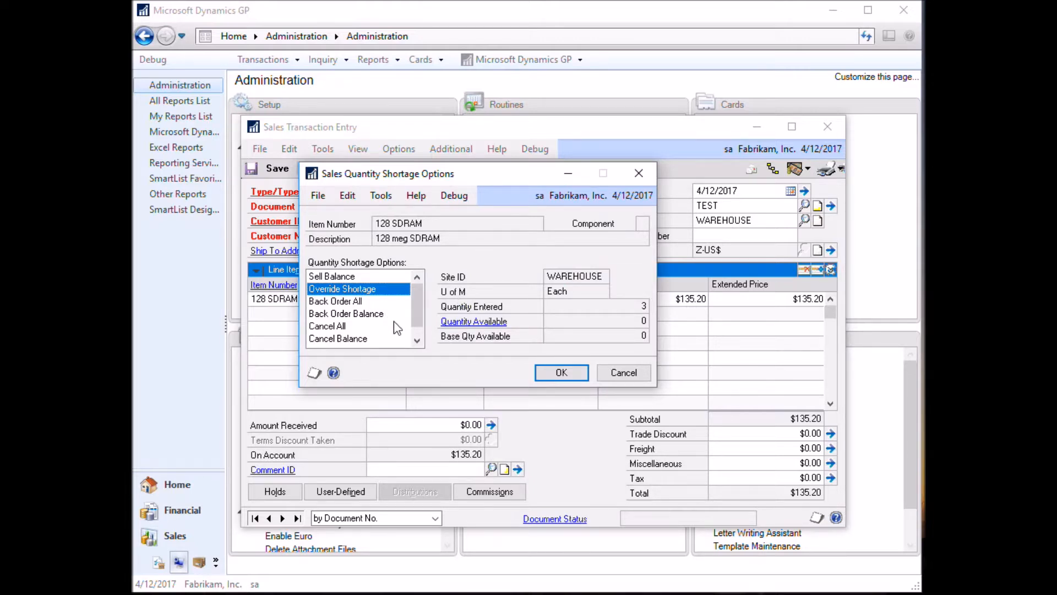
click(352, 301)
click(565, 372)
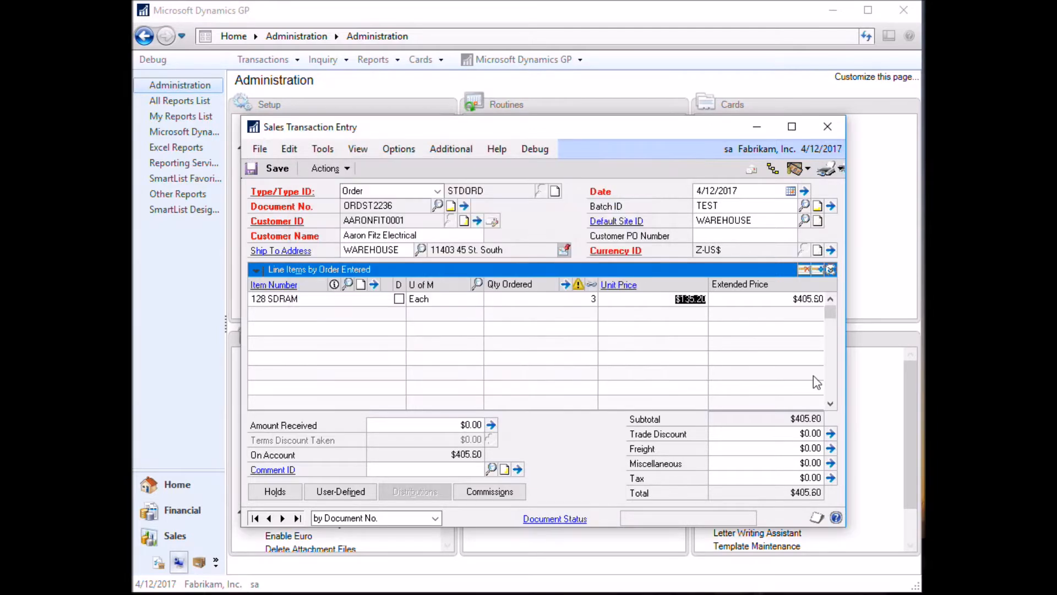
key(Tab)
key(Tab)
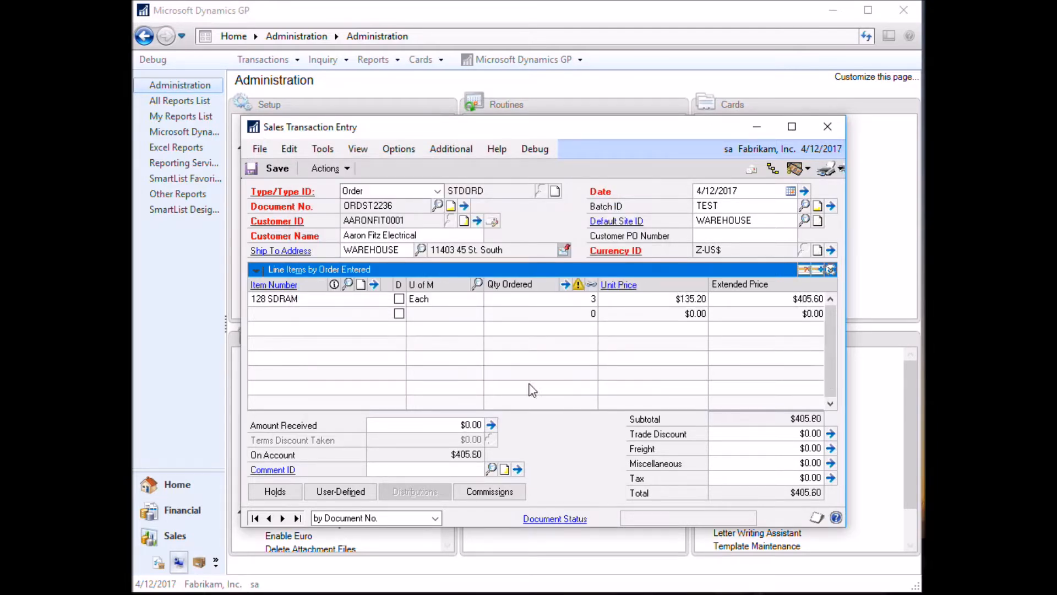
Run Suggest Items for the 128 SDRAM line and add the suggested item 256 SDRAM with quantity 3.
click(537, 297)
click(457, 149)
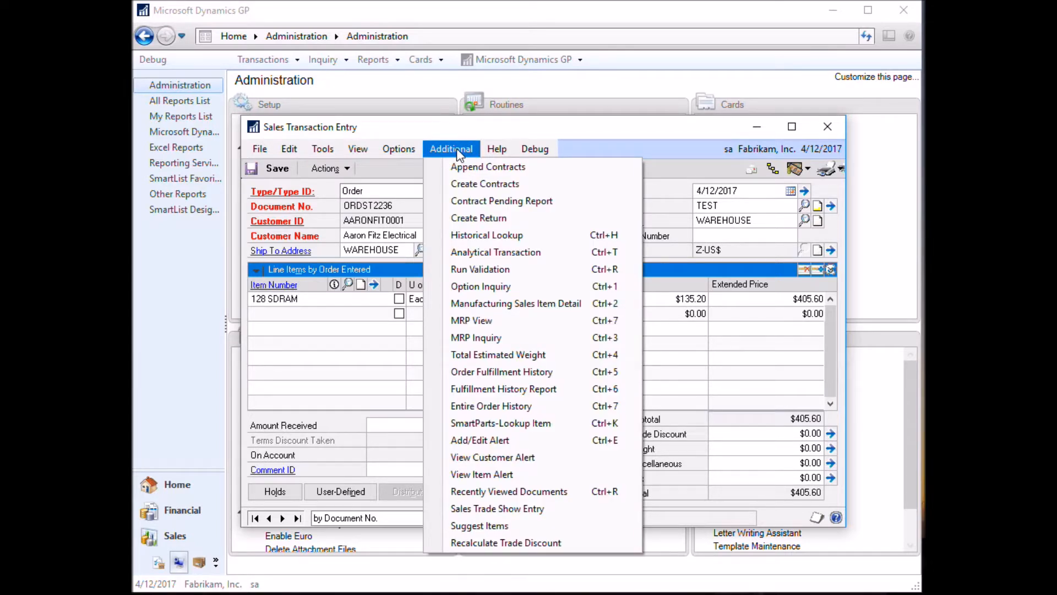
click(528, 526)
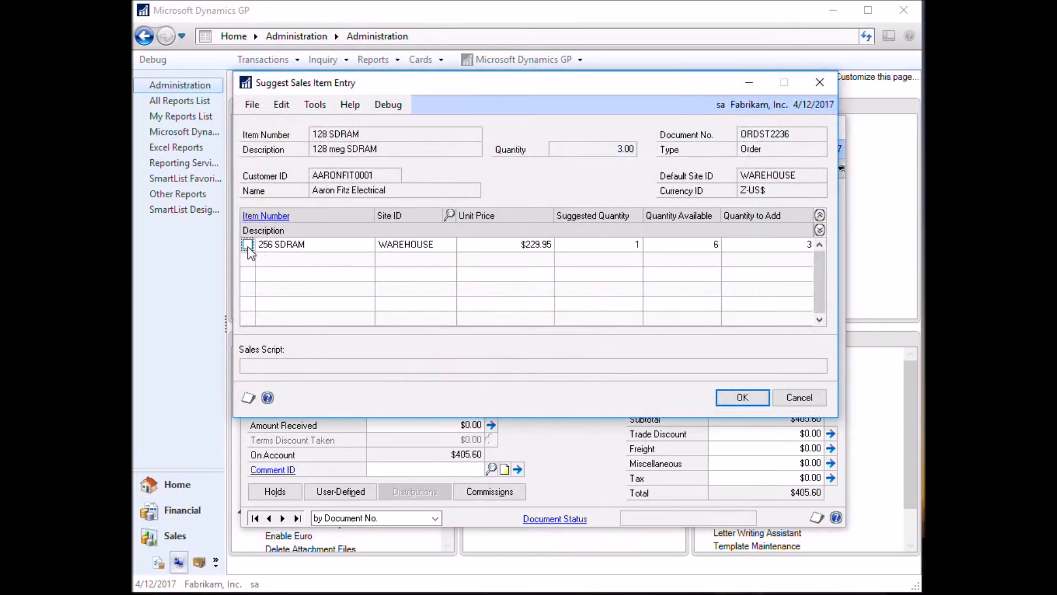
click(742, 397)
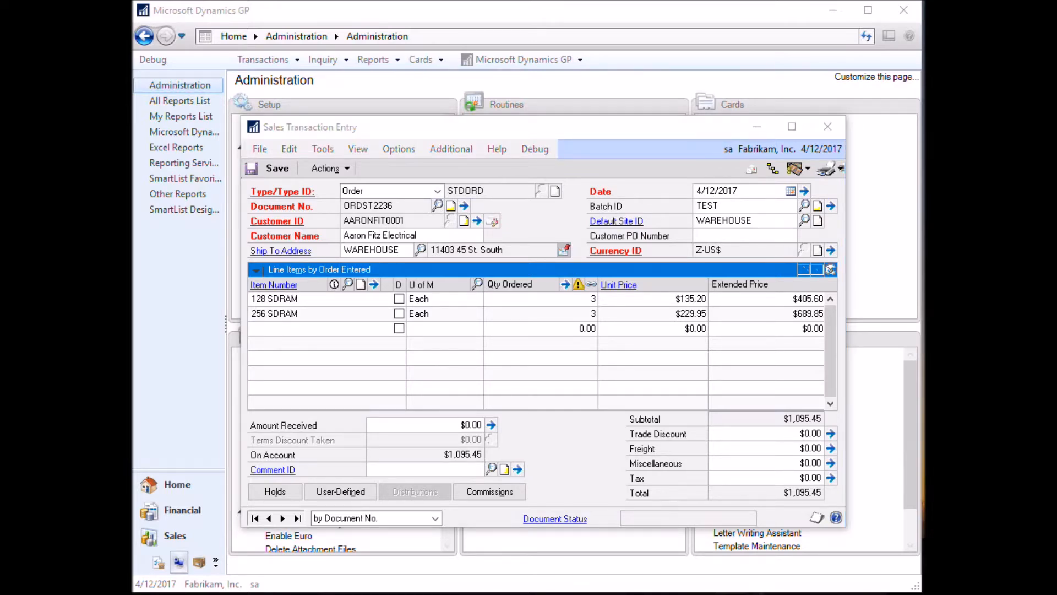
Load the TRADE-DISC trigger in Virtual Trigger Setup and reposition its window to overlap the sales order.
click(707, 170)
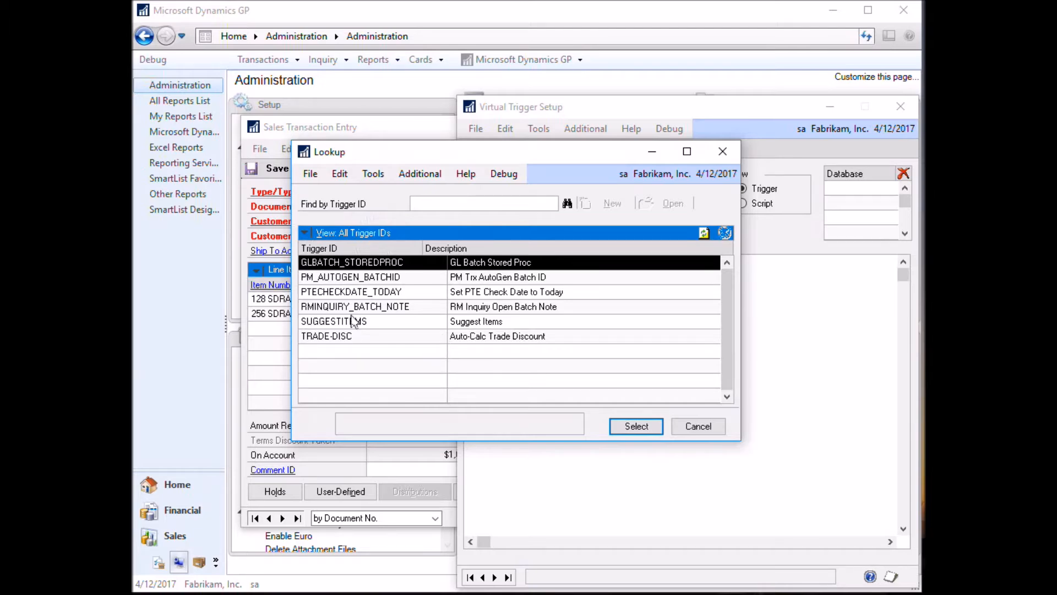
double_click(357, 340)
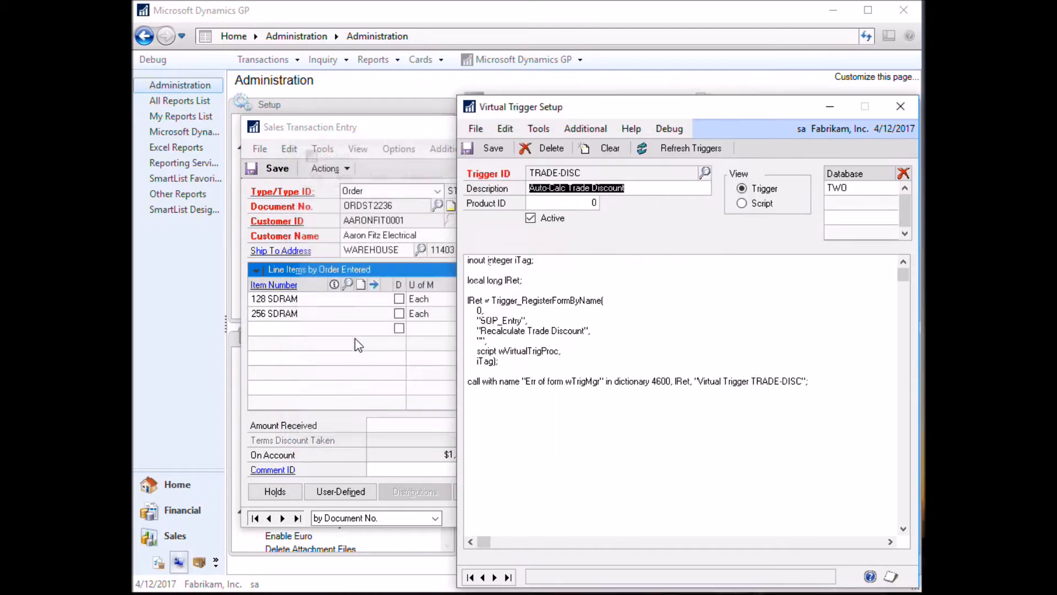
drag(668, 115, 539, 75)
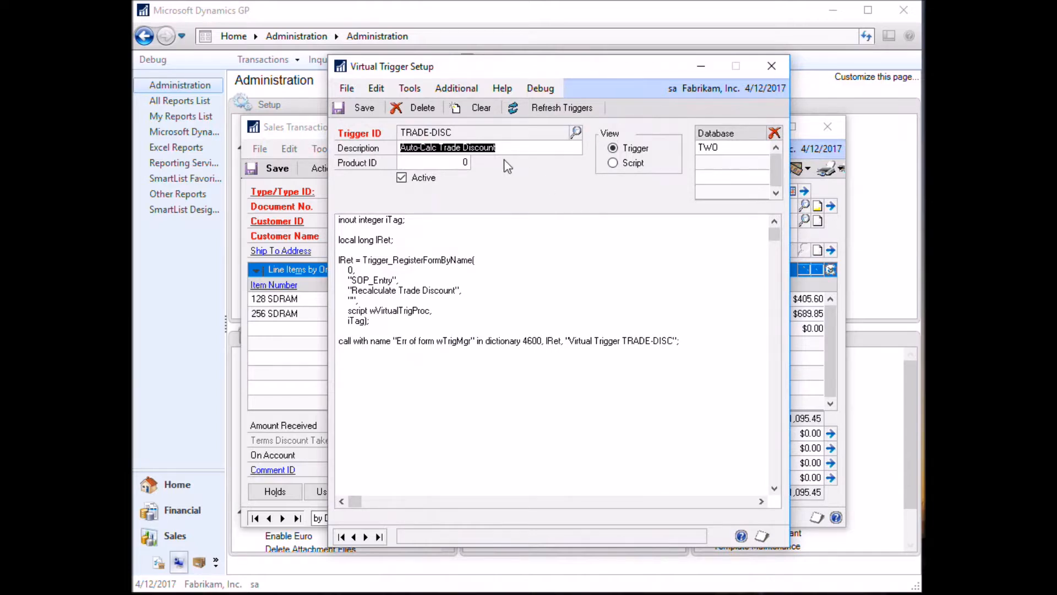
Review the TRADE-DISC form registration, its SOP_Entry and Recalculate Trade Discount names and its script, and save the trigger.
drag(443, 259, 424, 259)
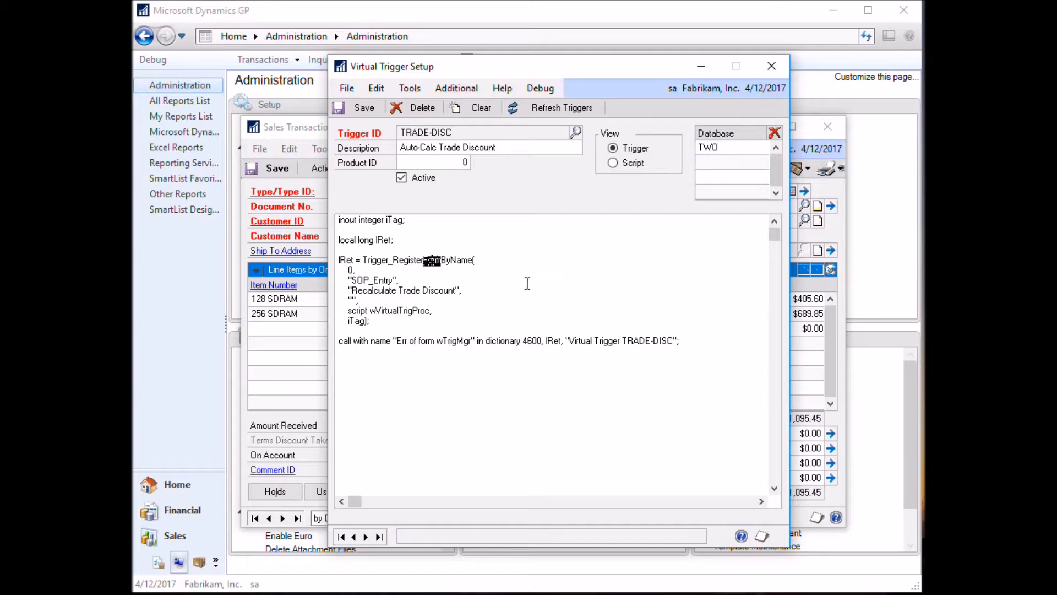
click(394, 281)
drag(393, 281, 352, 280)
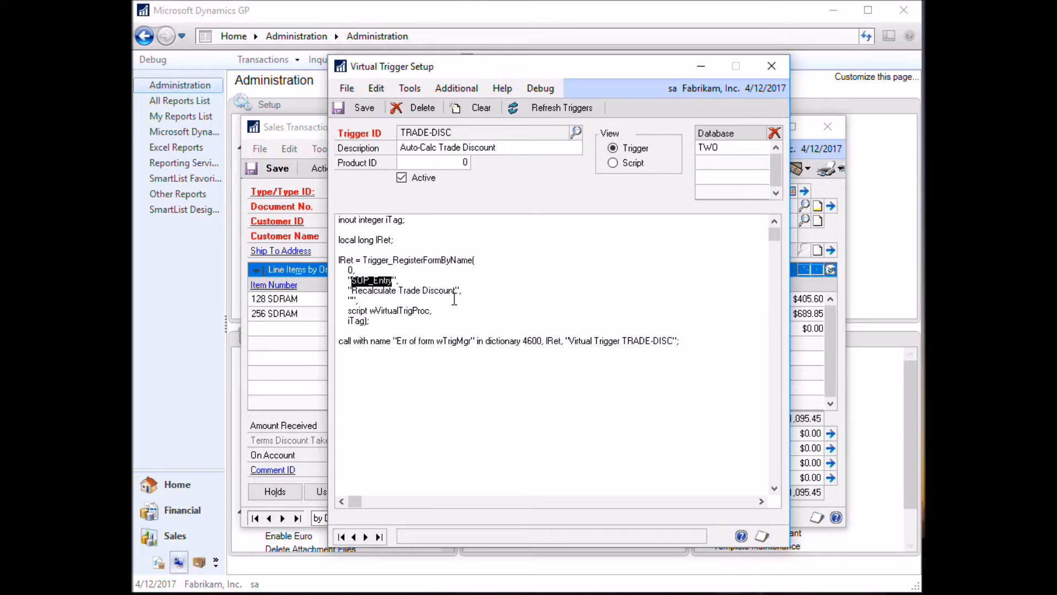
drag(454, 291, 348, 296)
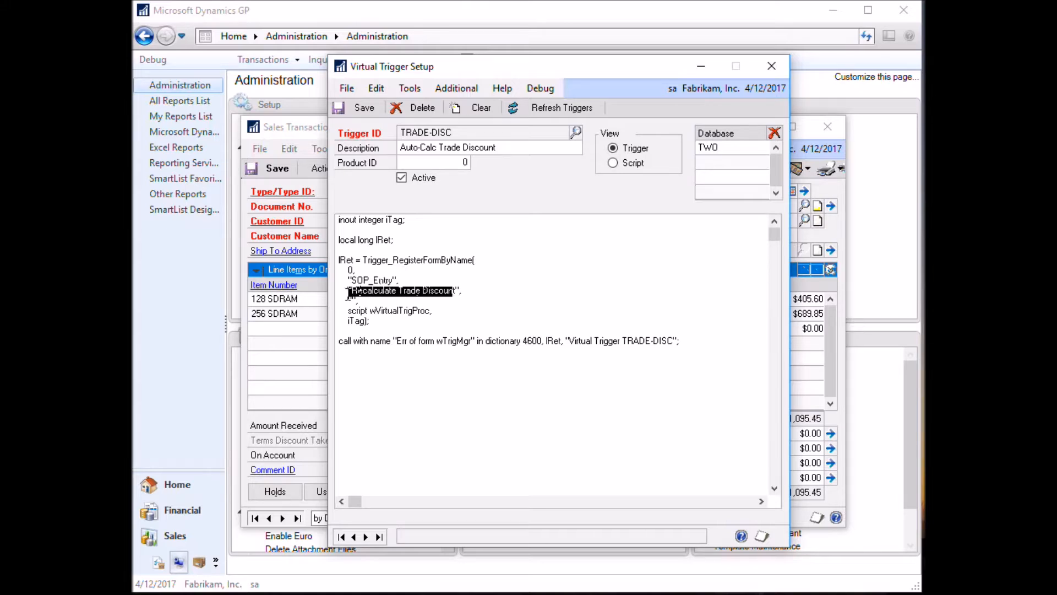
click(633, 163)
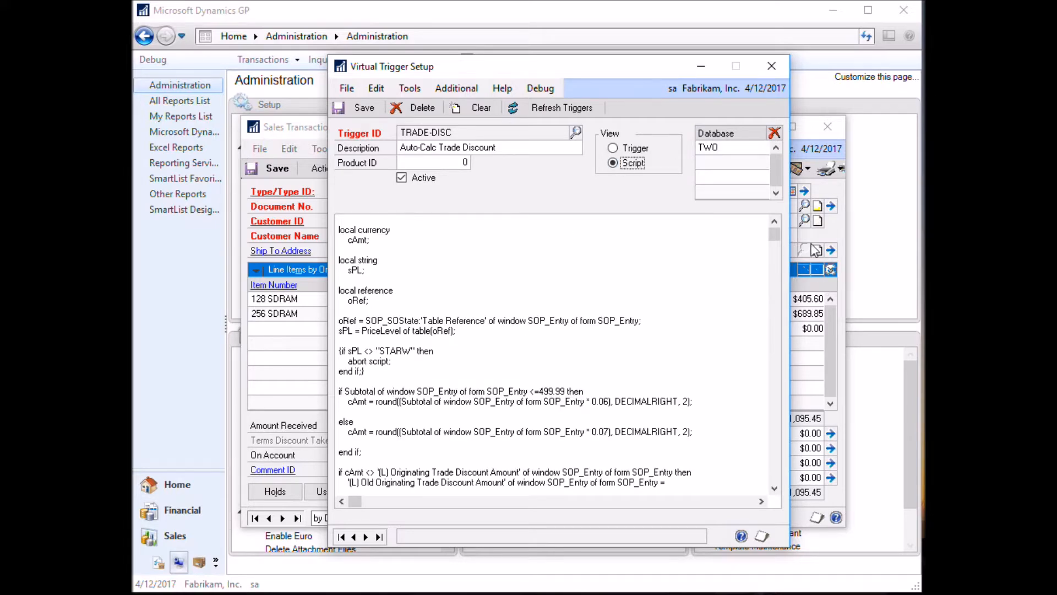
mouse_move(774, 238)
mouse_down()
mouse_move(793, 289)
mouse_move(789, 500)
mouse_move(769, 221)
mouse_up()
click(636, 148)
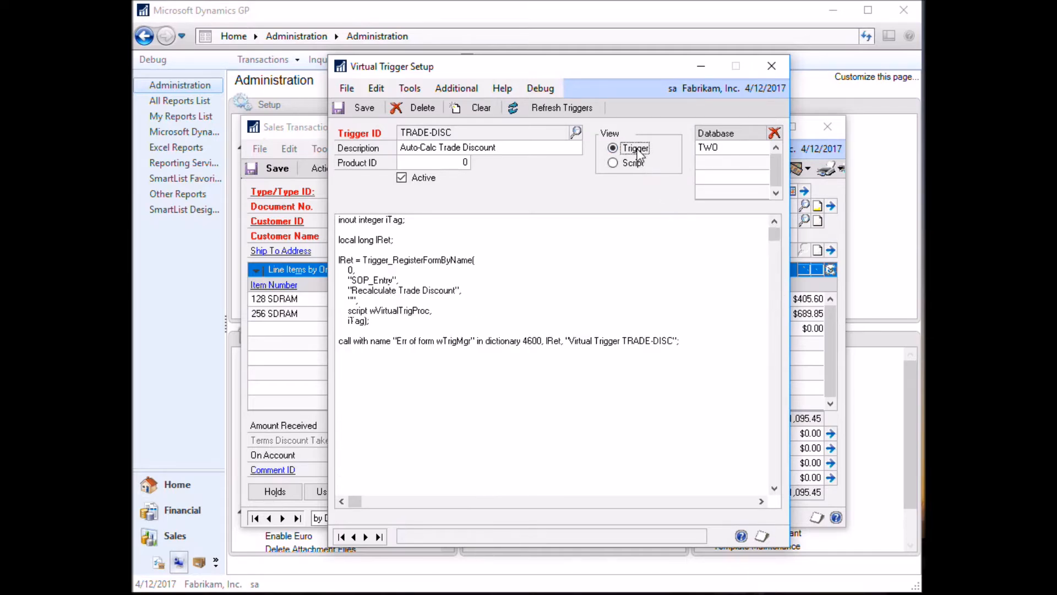
click(357, 109)
Return to the sales order and run Recalculate Trade Discount on it.
click(833, 192)
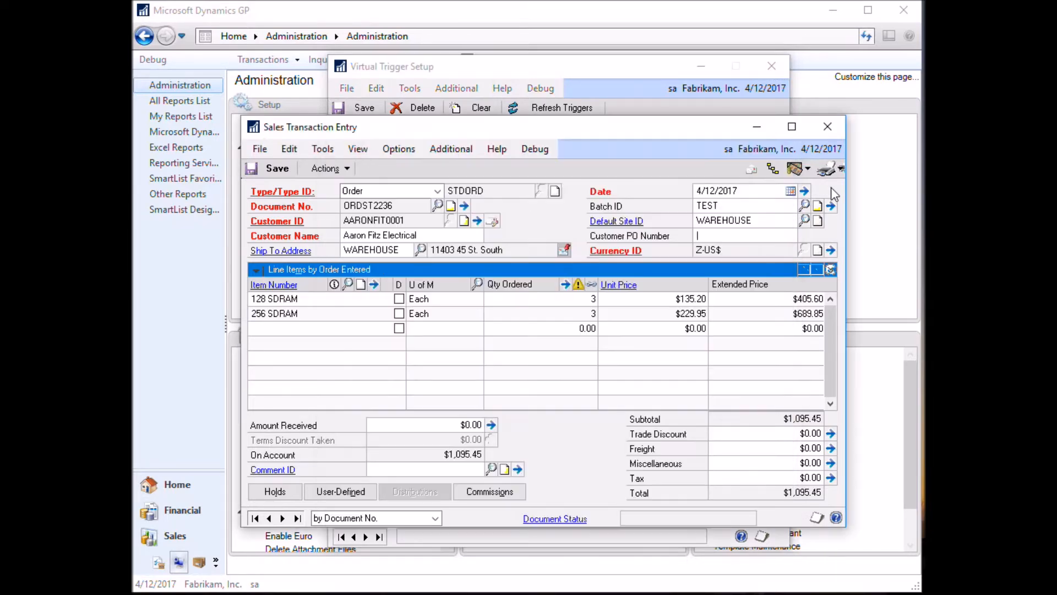
click(319, 328)
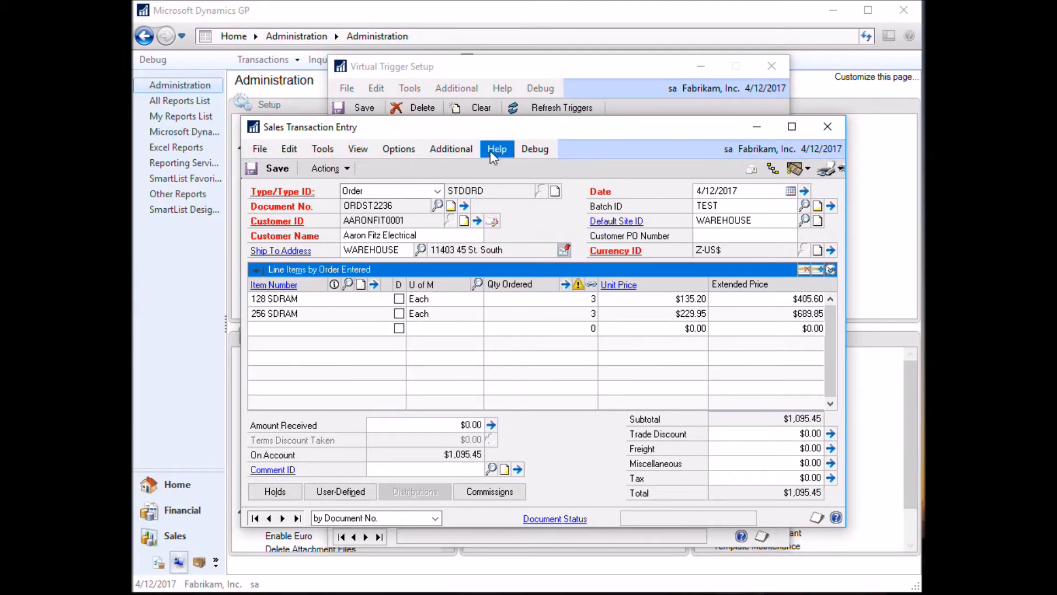
click(459, 145)
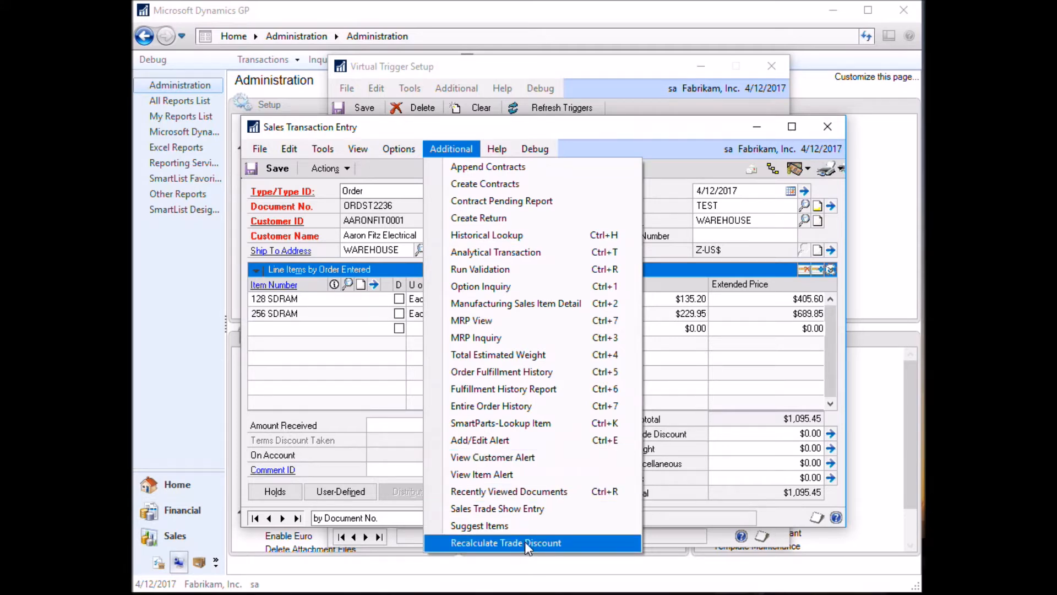
click(562, 543)
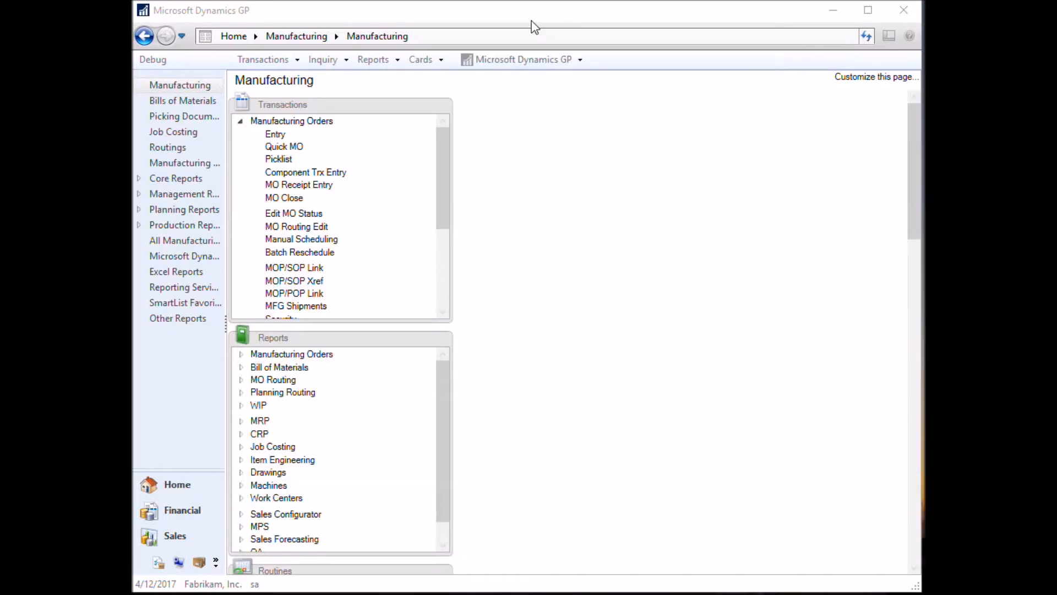
Open Edit MO Status for manufacturing orders, examine its Exclude MOs with Status of checkboxes, and close the window.
click(266, 59)
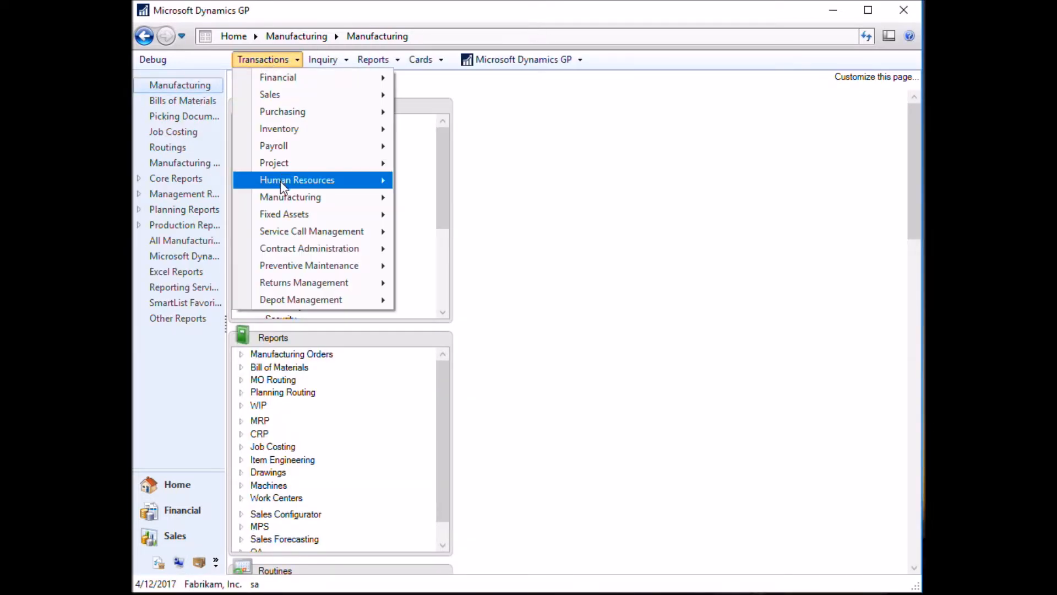
mouse_move(279, 193)
click(568, 147)
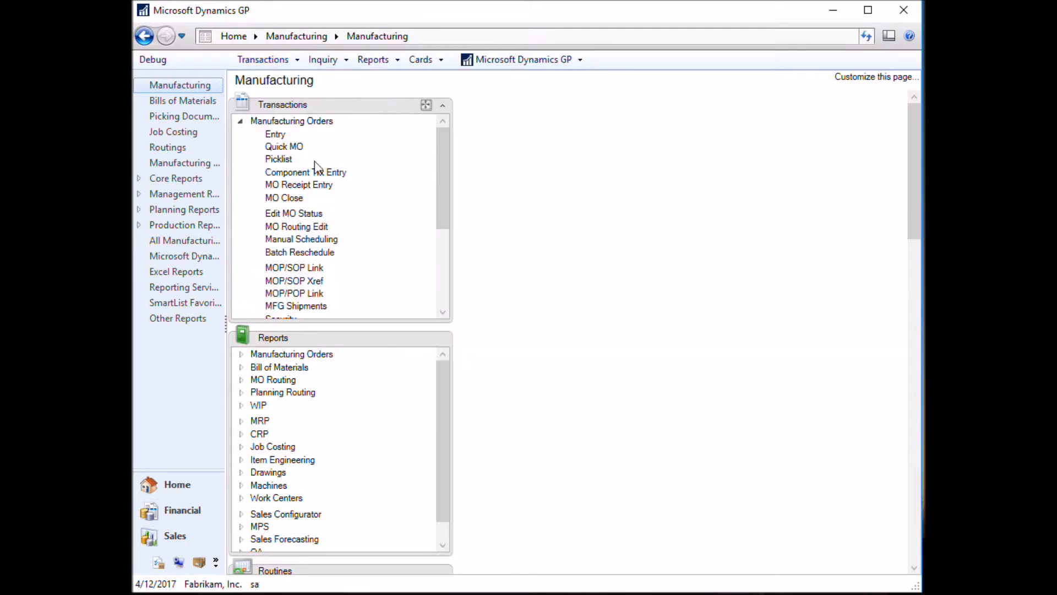
click(291, 216)
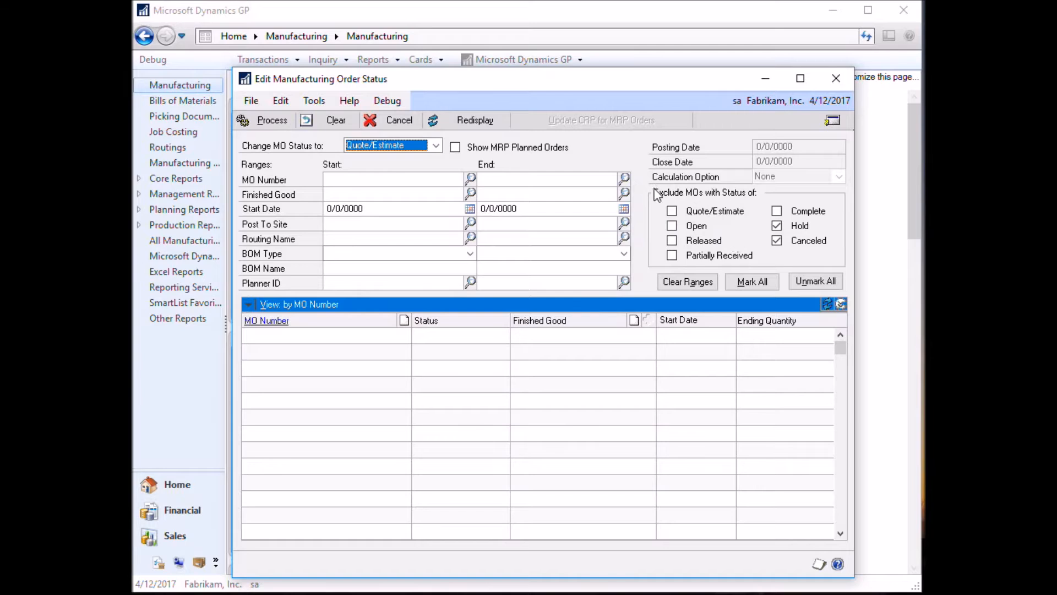
click(836, 78)
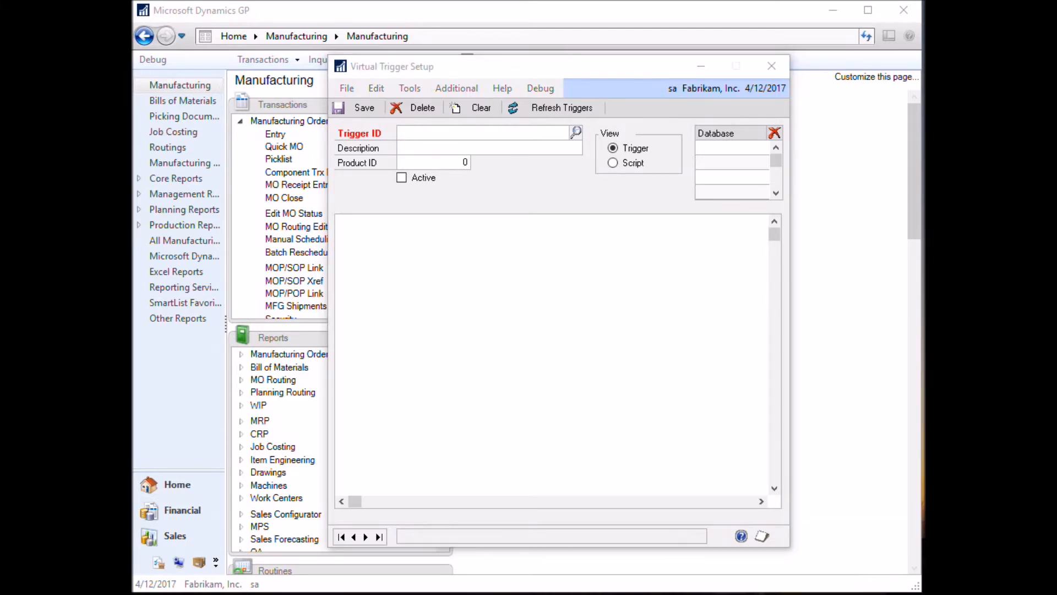
Look through the existing trigger IDs in the Virtual Trigger Setup lookup and close it without loading one.
click(571, 198)
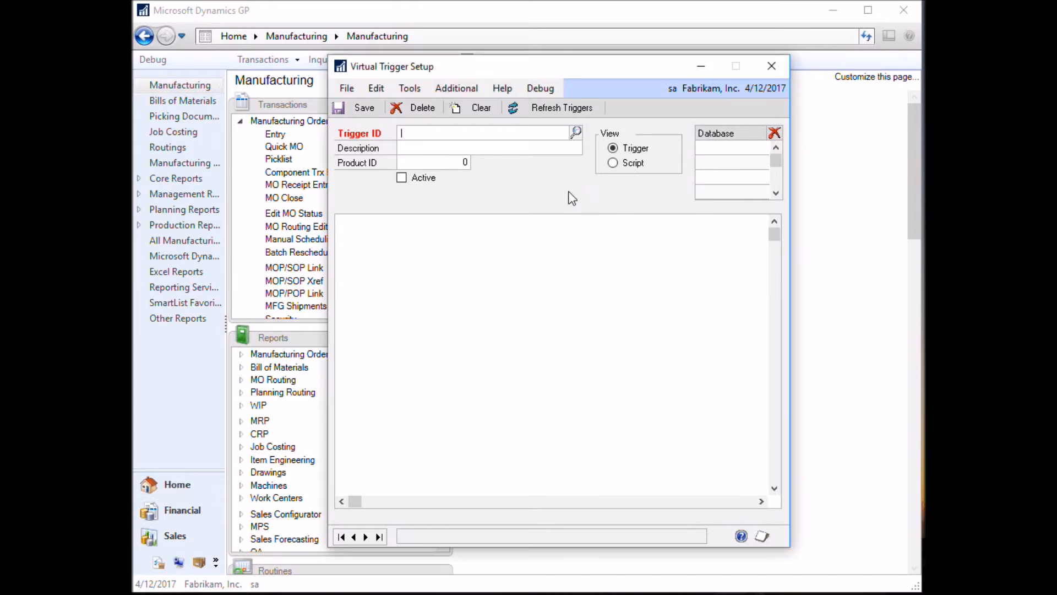
click(576, 133)
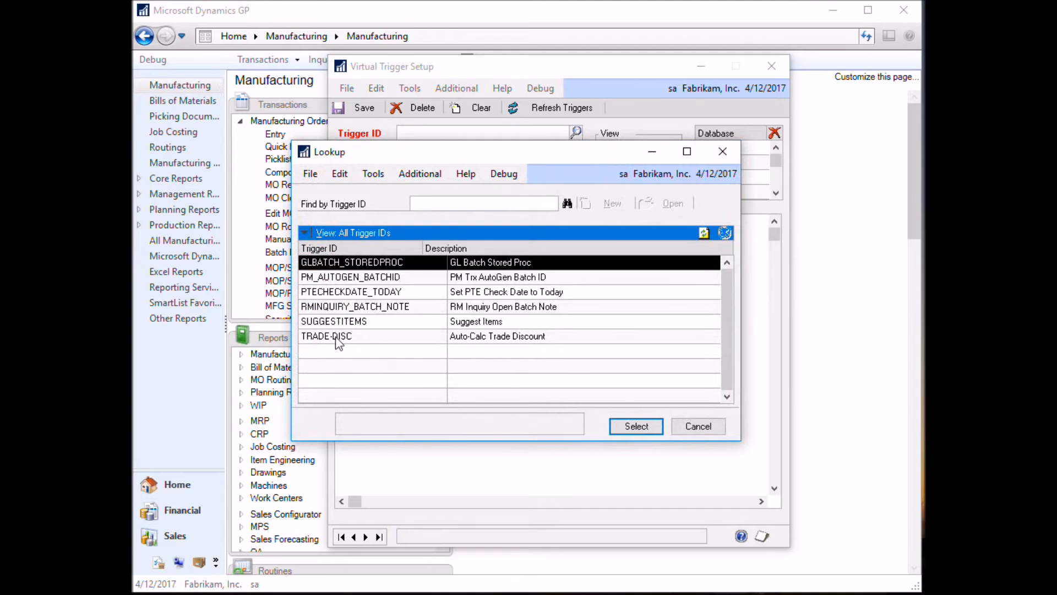
click(338, 337)
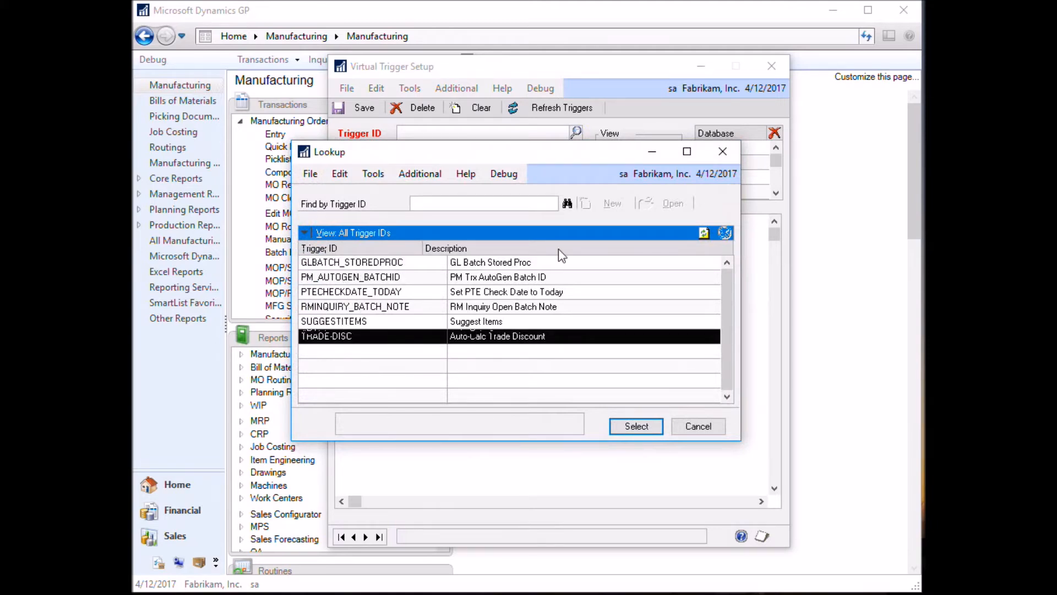
click(725, 151)
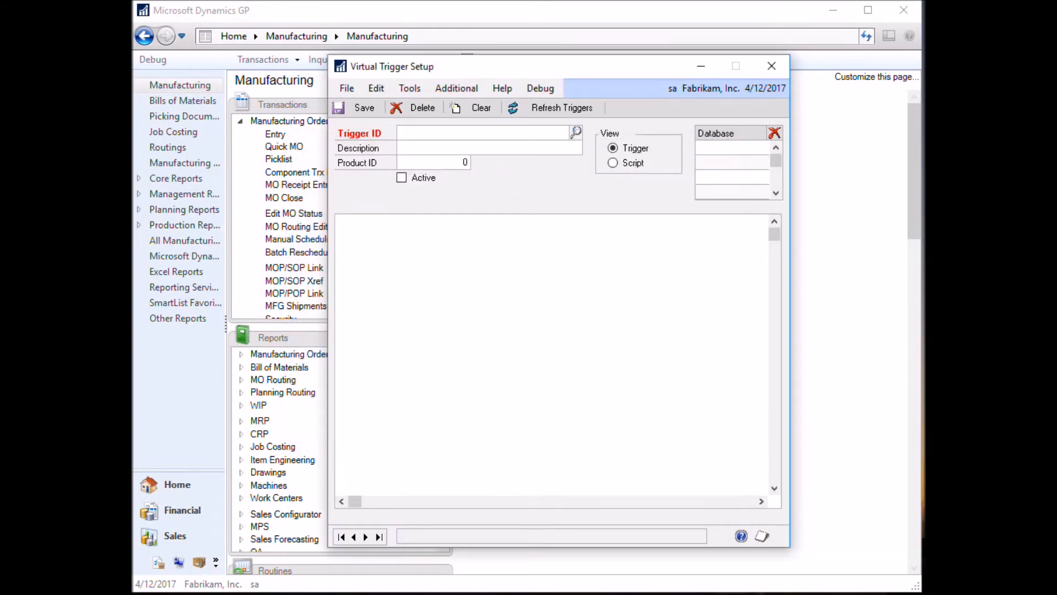
Arrange MOPEditMOStatus_SetCheckboxes.txt in Notepad beside Virtual Trigger Setup and copy EDITMOSTATUS from it into the Trigger ID.
drag(922, 55, 619, 26)
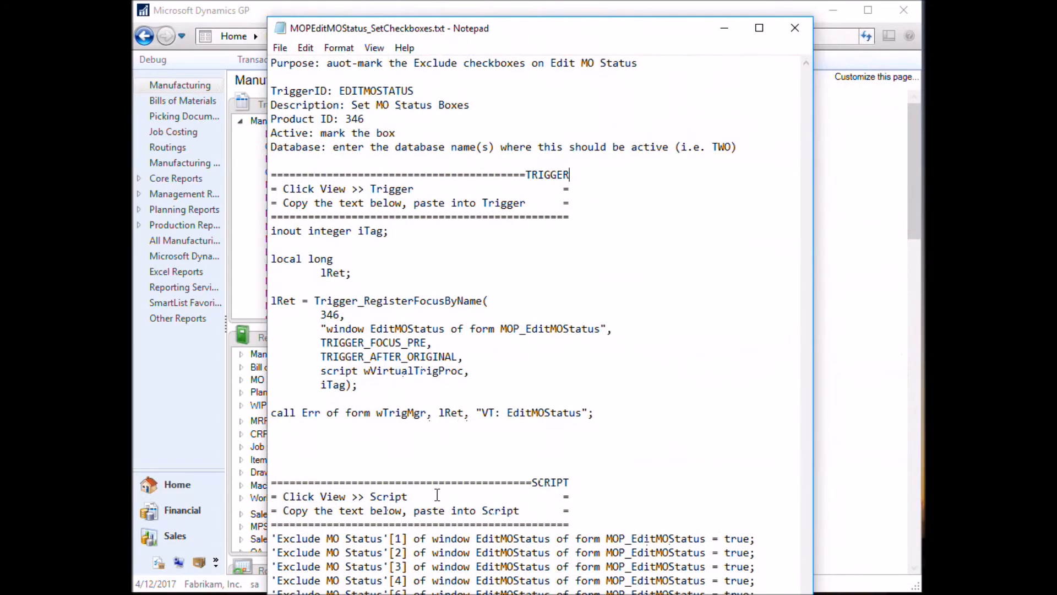
mouse_move(455, 594)
mouse_down()
mouse_move(454, 570)
mouse_move(455, 584)
mouse_up()
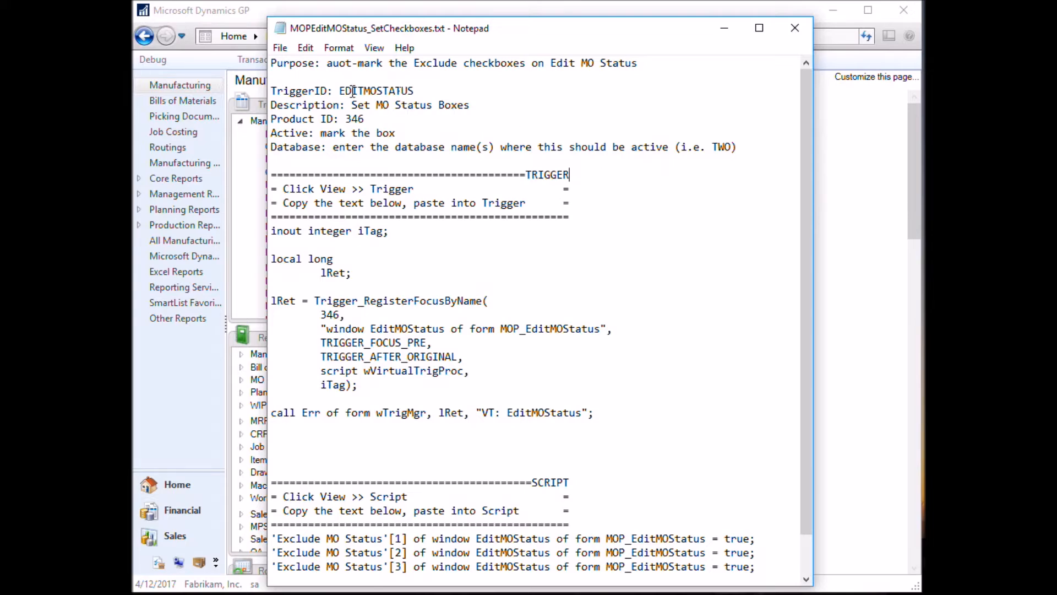
double_click(372, 94)
key(ctrl+c)
drag(490, 30, 765, 48)
click(456, 70)
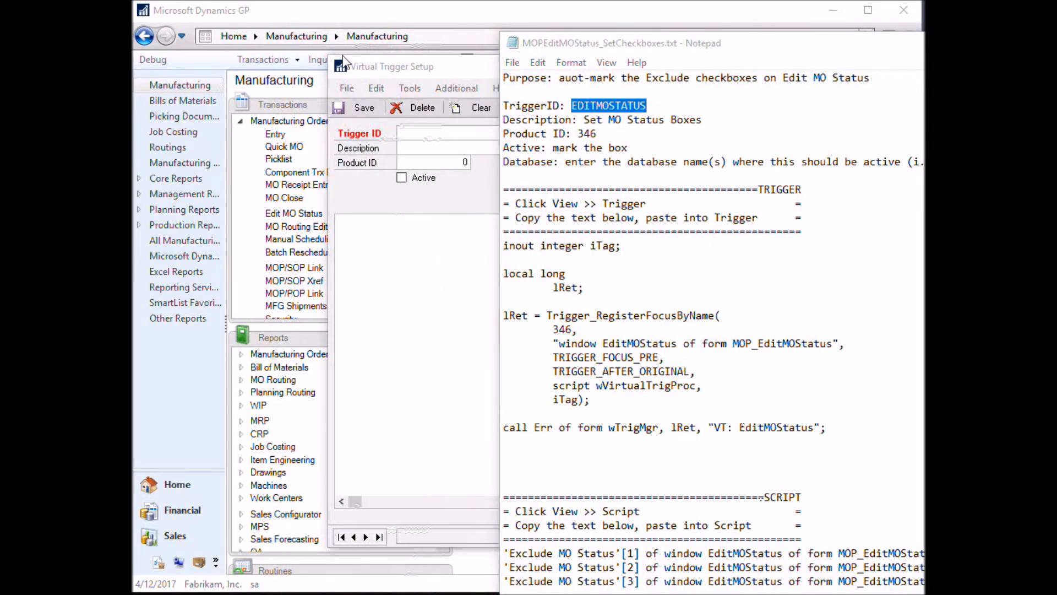
drag(454, 66, 309, 52)
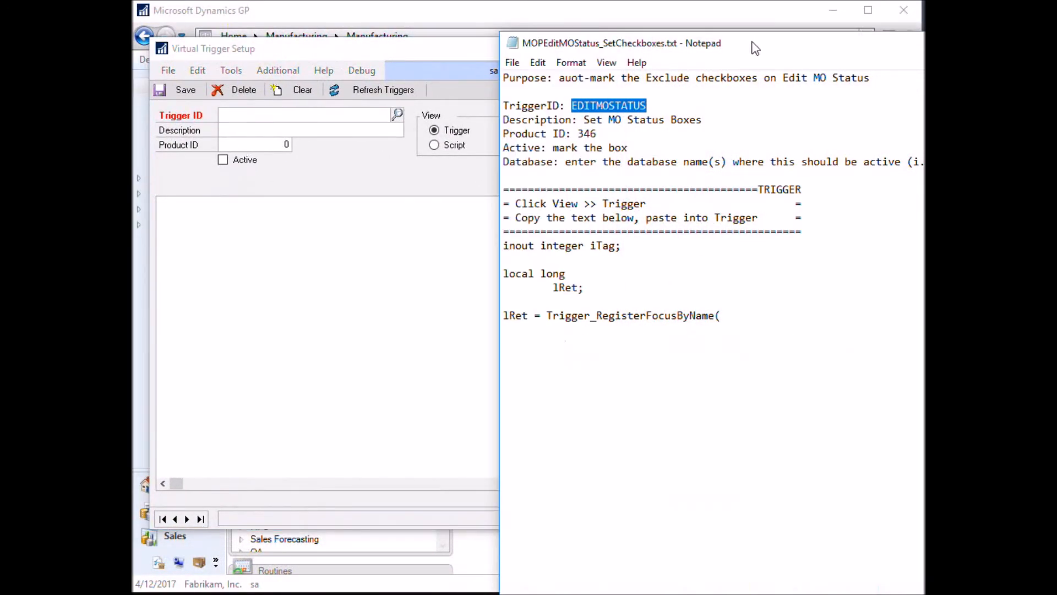
click(752, 47)
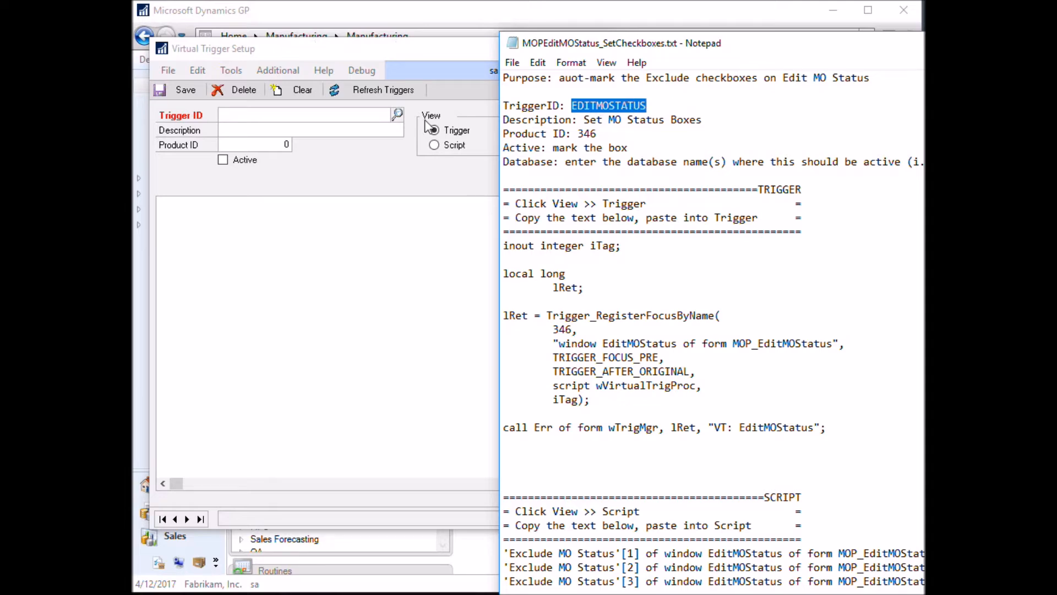
click(417, 54)
key(ctrl+v)
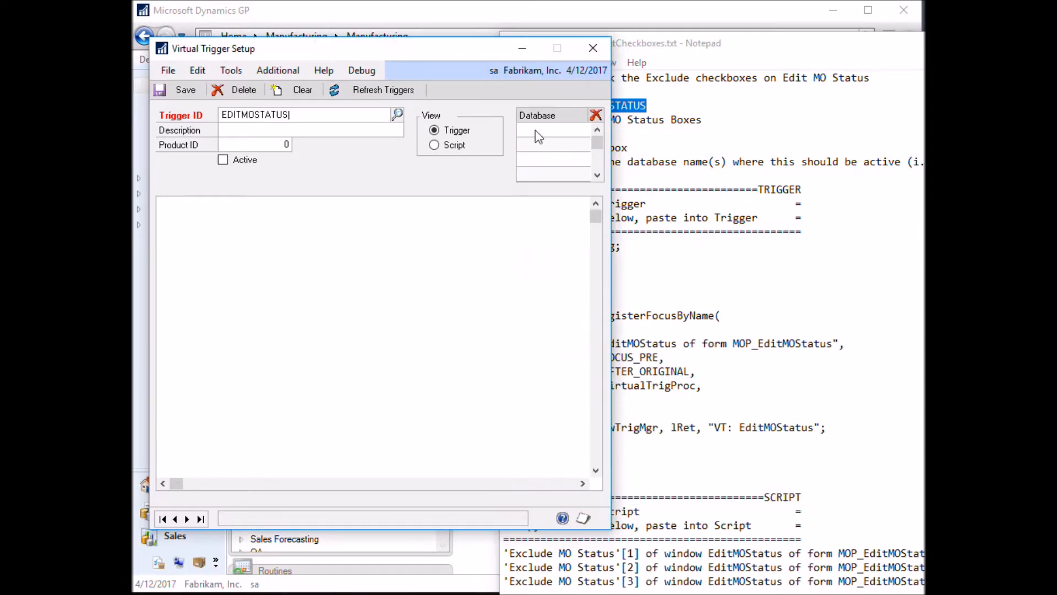
Copy the description Set MO Status Boxes from the text file into the trigger's Description.
click(709, 115)
drag(710, 113, 588, 122)
key(ctrl+c)
click(369, 129)
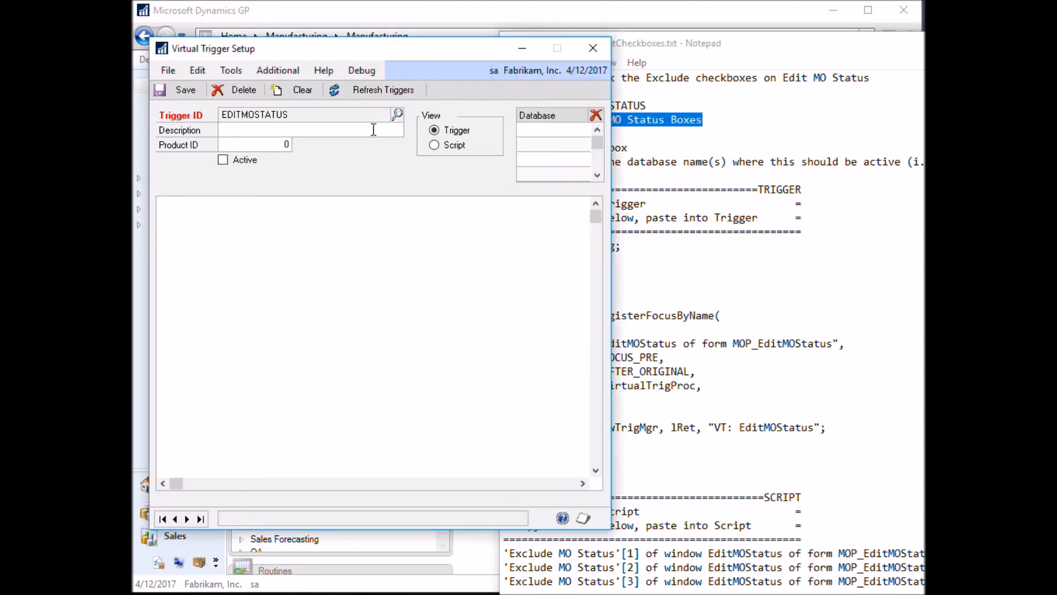
key(ctrl+v)
key(Tab)
Set the trigger's Product ID to 346, as given in the text file.
click(648, 136)
double_click(593, 134)
key(ctrl+c)
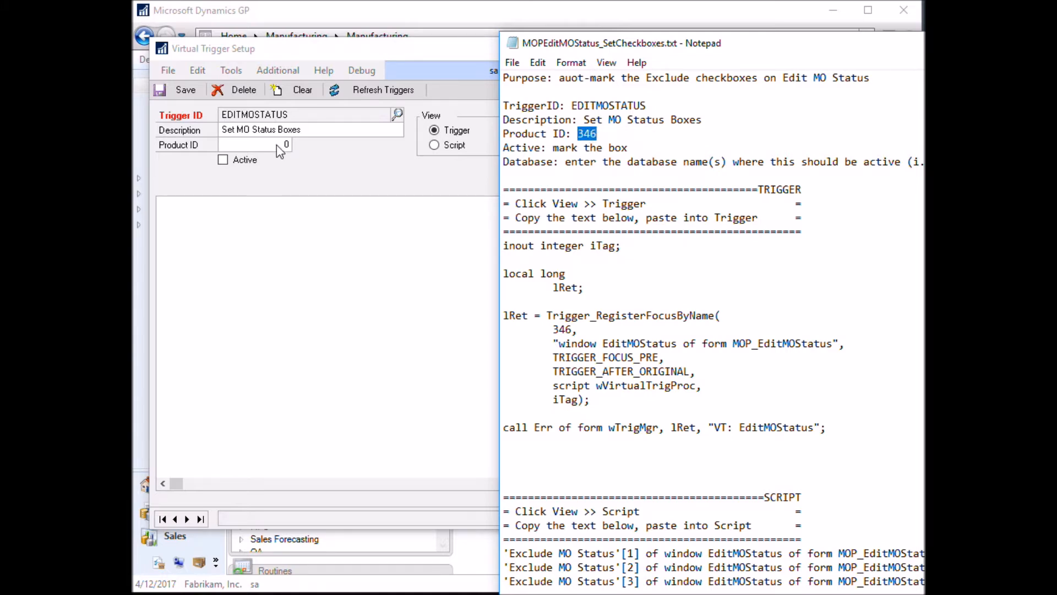
click(282, 145)
key(ctrl+v)
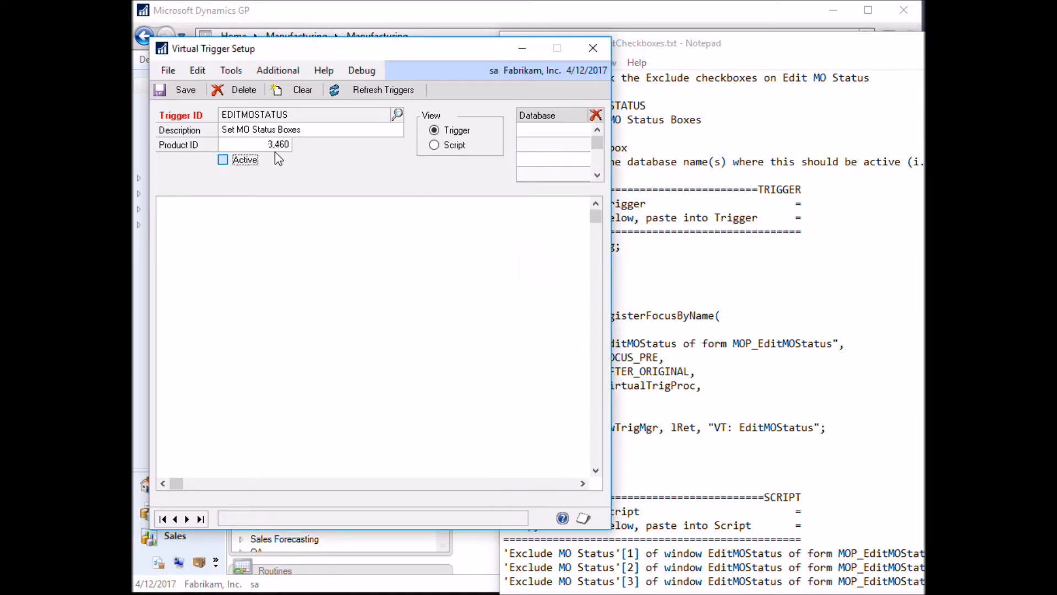
double_click(281, 145)
text(346)
key(Tab)
Mark the EDITMOSTATUS trigger as Active and enter TWO as its database.
click(752, 48)
click(241, 163)
click(241, 163)
click(785, 47)
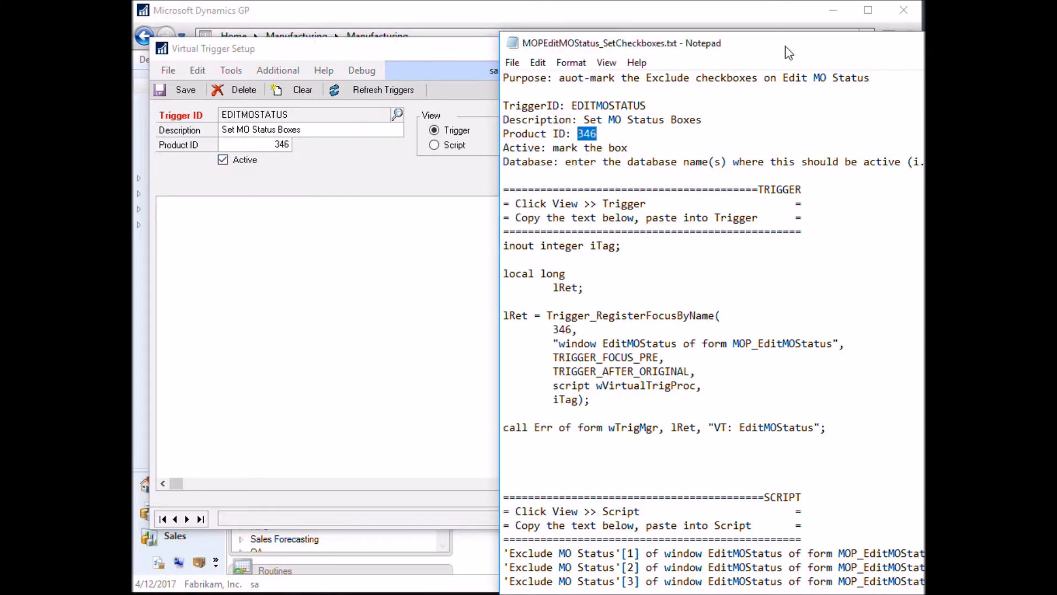
click(380, 171)
click(552, 131)
text(TWO)
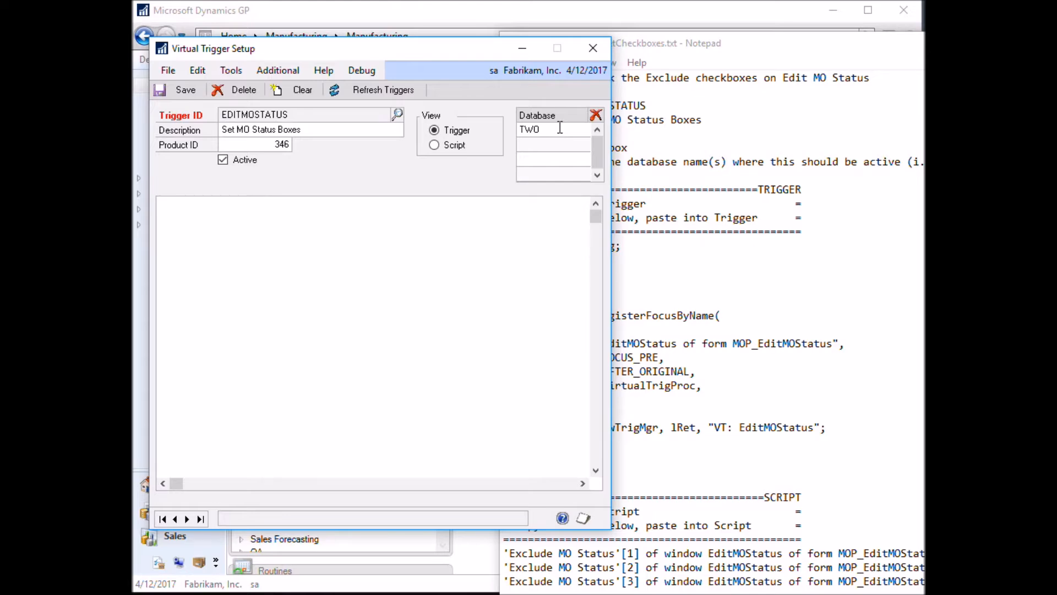
Copy the Trigger_RegisterFocusByName code from the text file's TRIGGER section into the Trigger view.
click(784, 52)
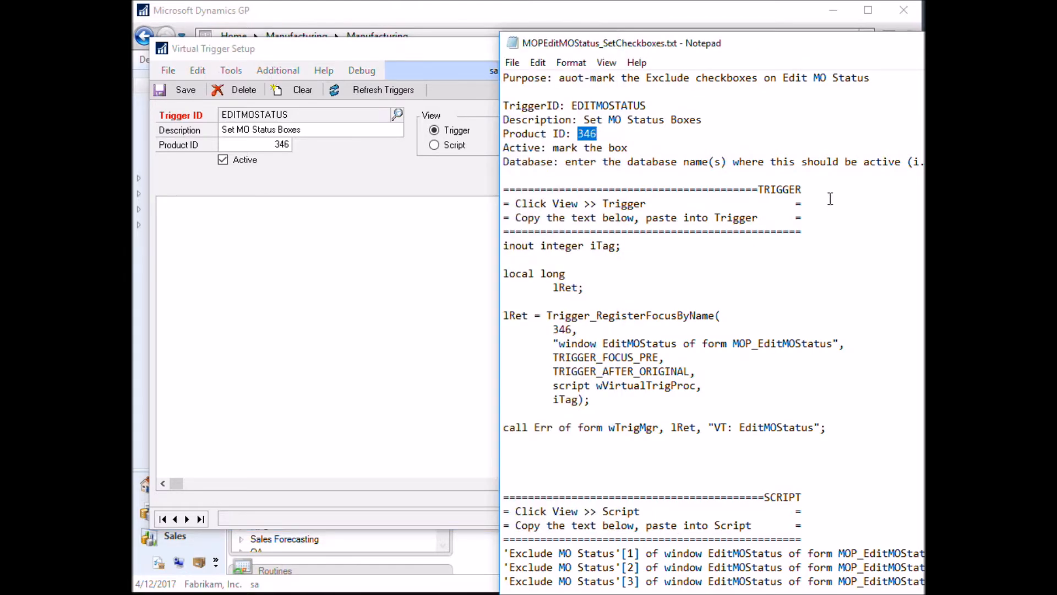
drag(828, 427, 502, 249)
click(330, 267)
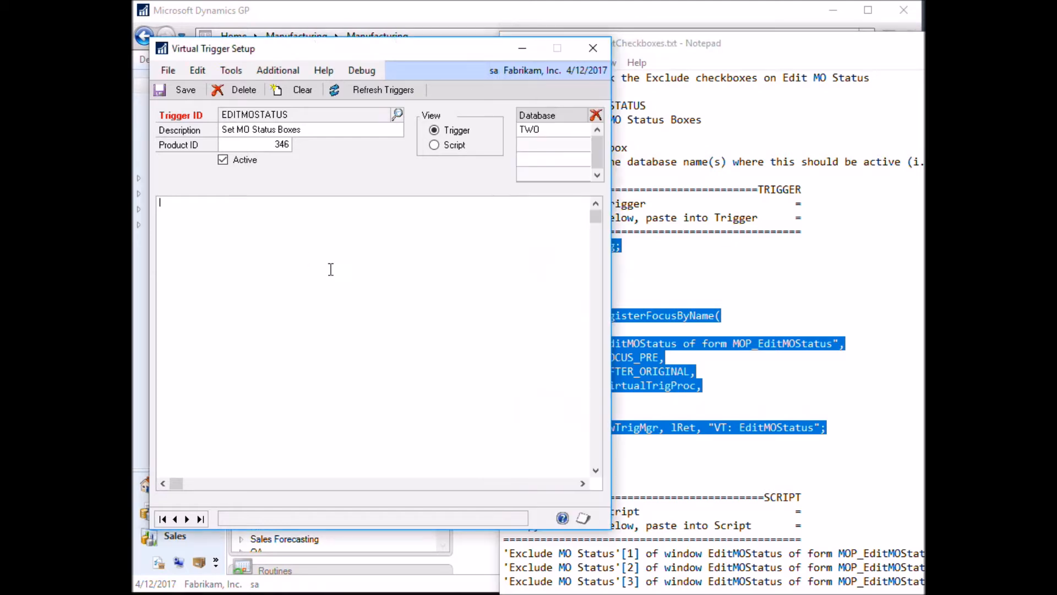
key(ctrl+v)
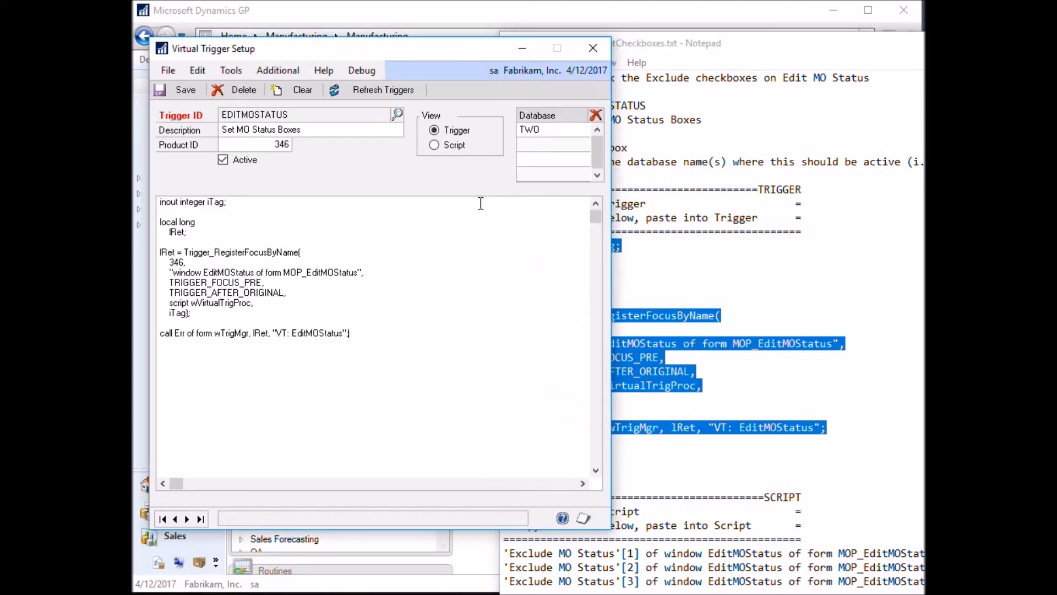
Switch to the Script view and paste in the six 'Exclude MO Status' lines from the text file's SCRIPT section.
click(445, 146)
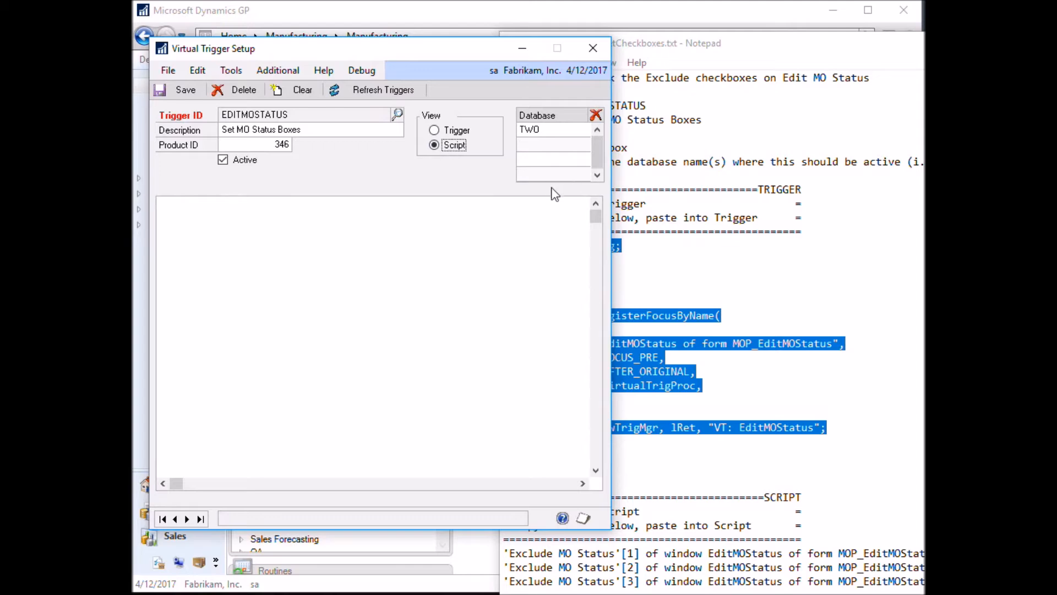
key(alt+Tab)
scroll(777, 274, down, 1)
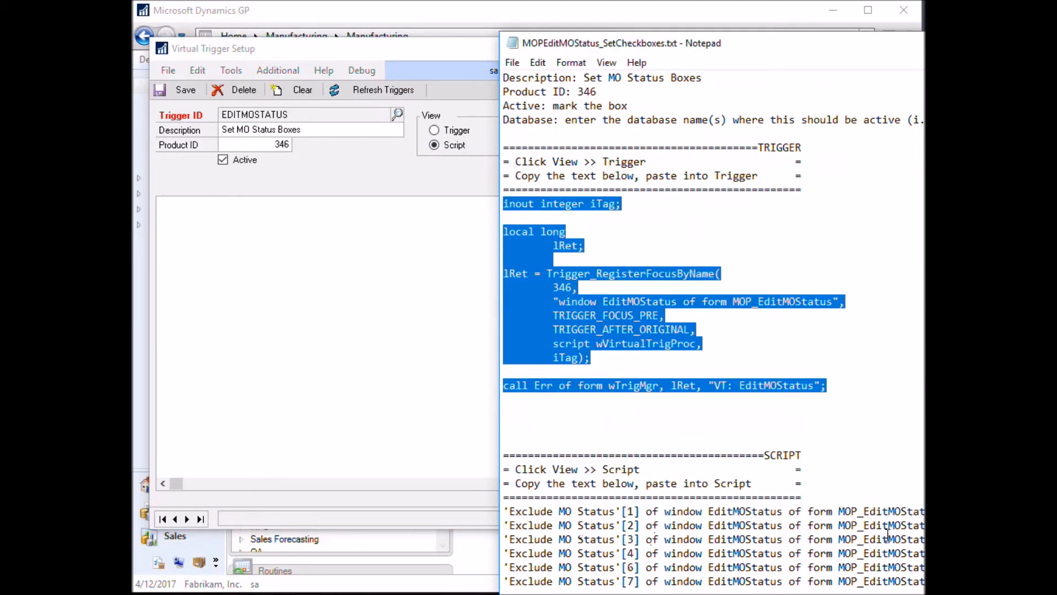
drag(793, 591, 510, 512)
key(ctrl+c)
click(372, 335)
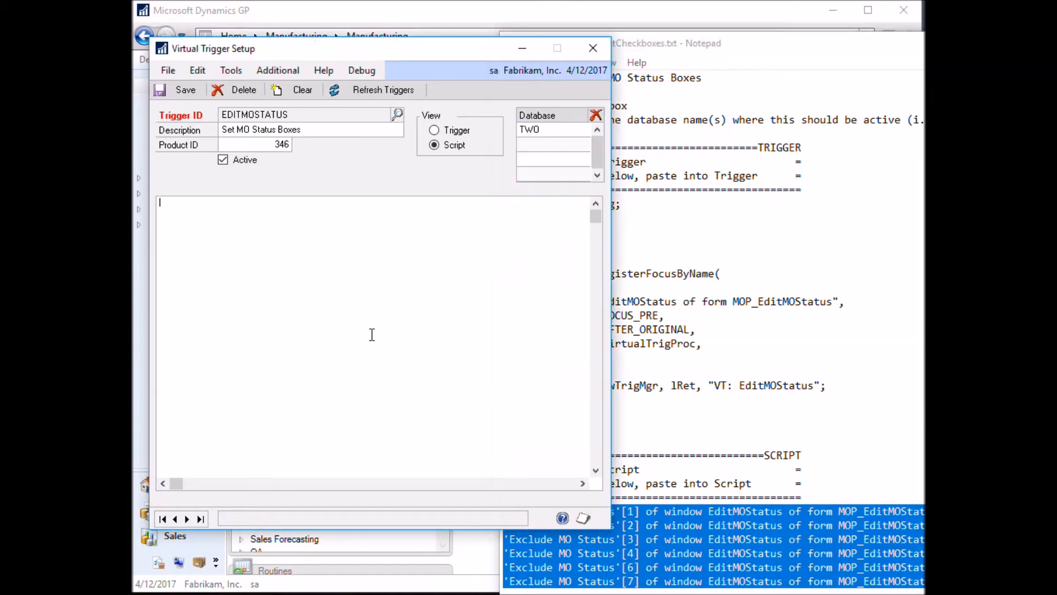
key(ctrl+v)
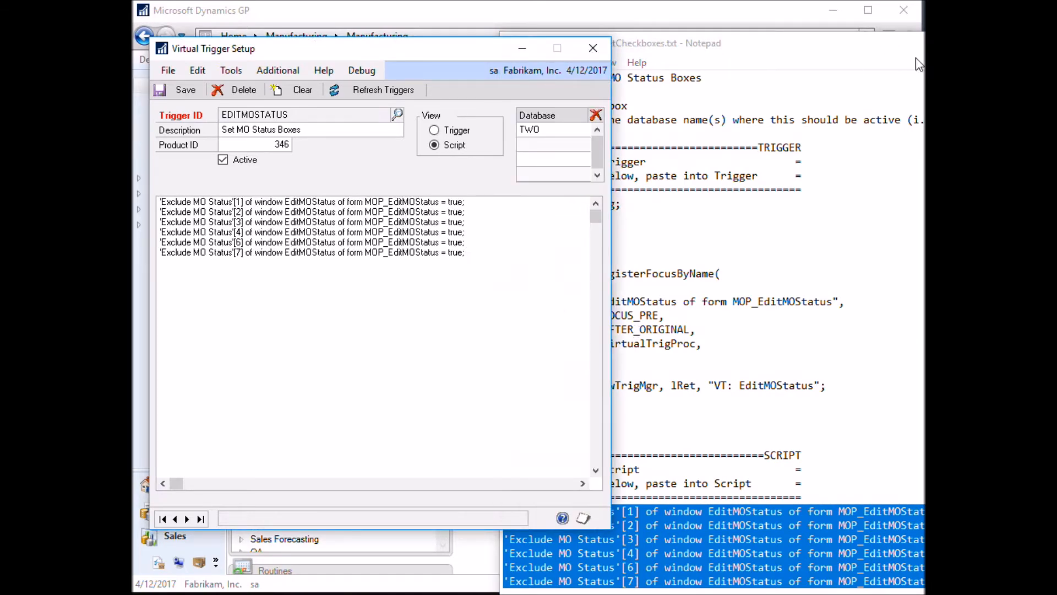
Put the text file away, save the EDITMOSTATUS trigger and refresh the triggers.
click(830, 44)
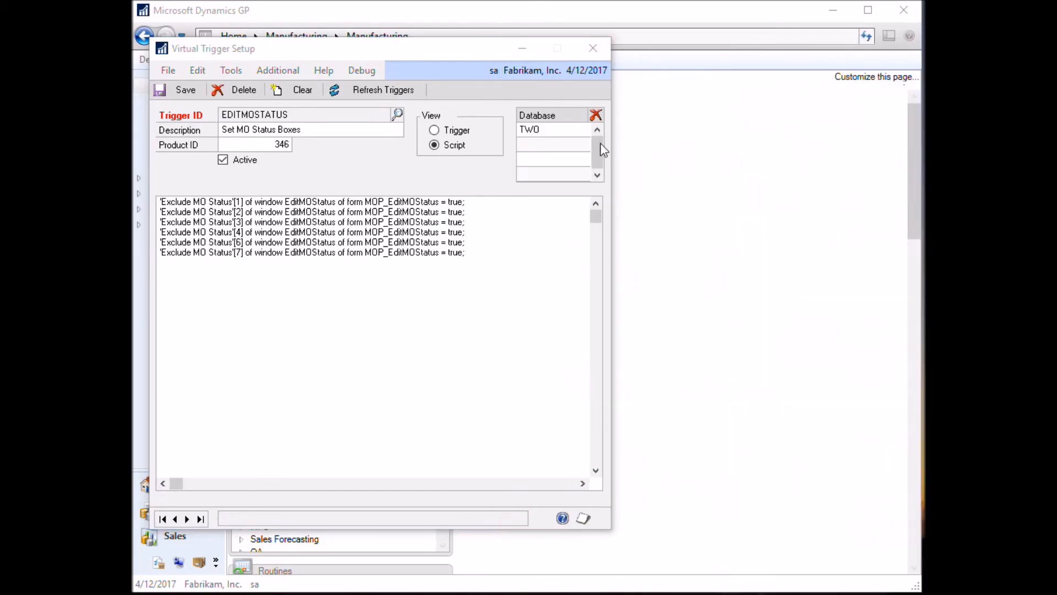
drag(215, 50, 289, 54)
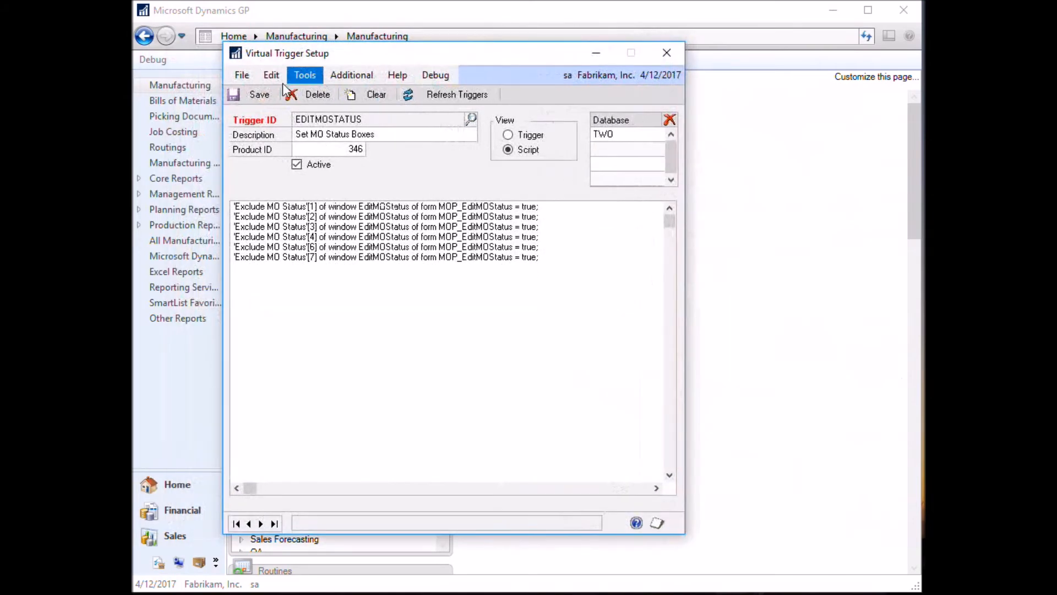
click(249, 94)
click(461, 95)
Return to the Manufacturing page and reopen Edit MO Status to check its Exclude MOs with Status of checkboxes.
drag(505, 54, 669, 98)
click(529, 19)
click(263, 61)
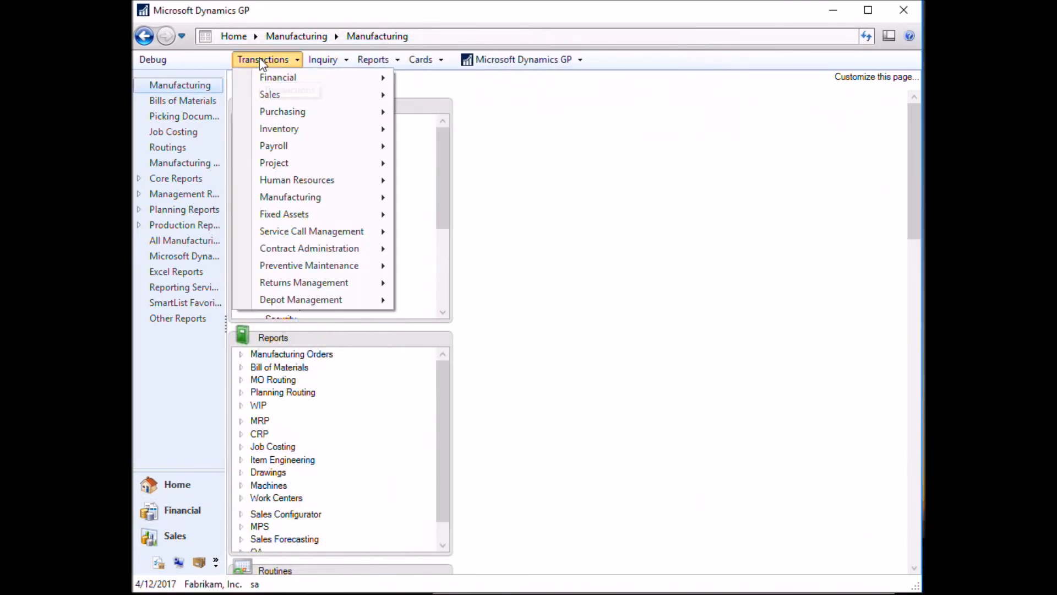
mouse_move(279, 198)
click(405, 197)
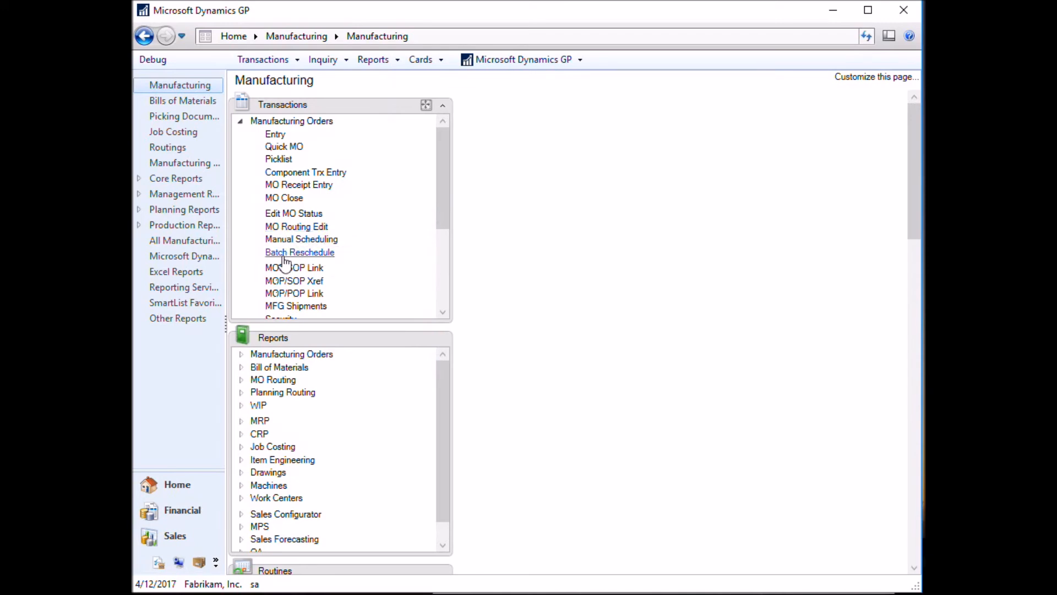
click(292, 216)
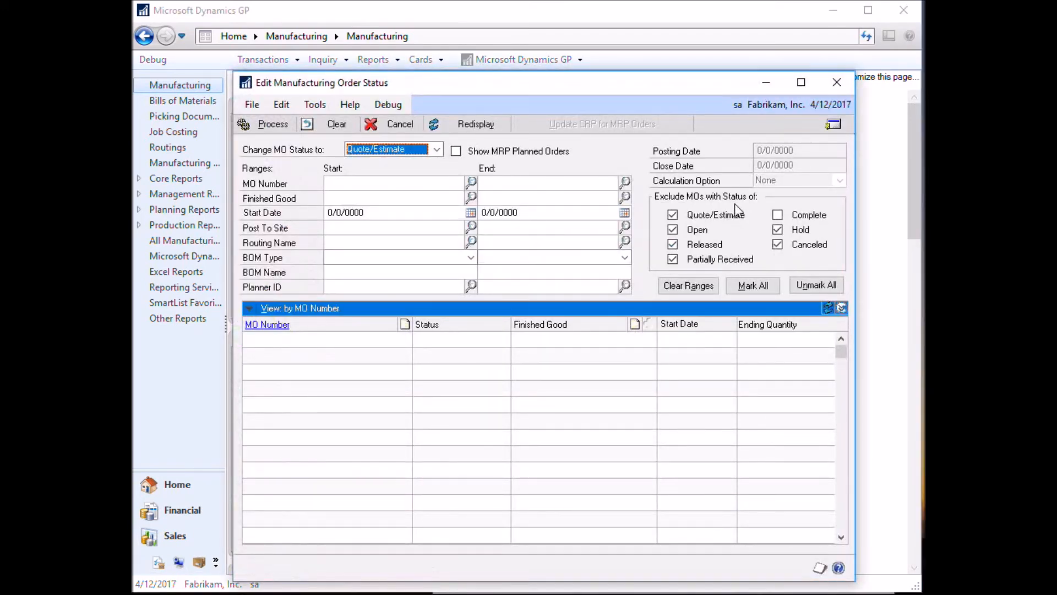